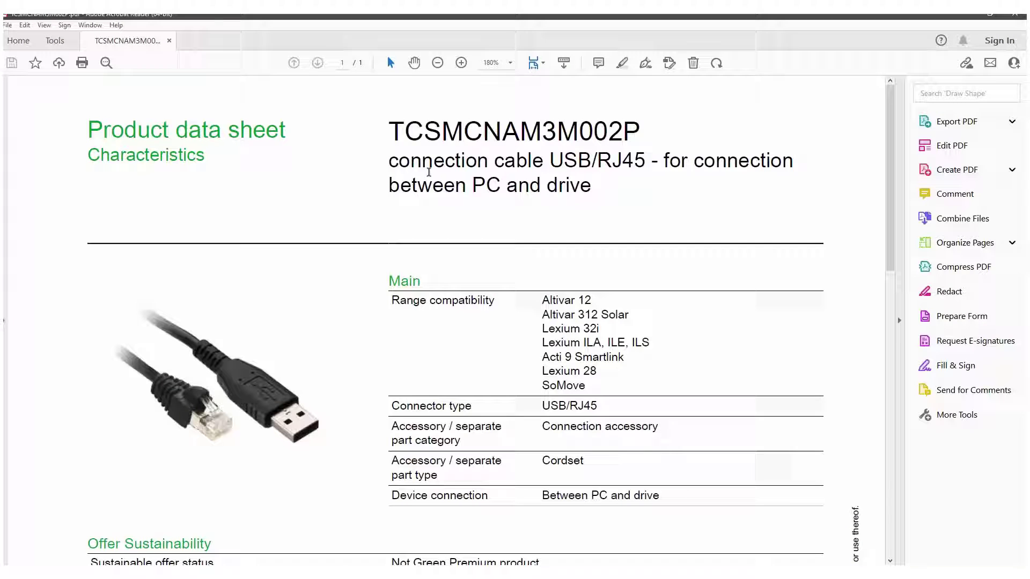
# Highlight the part number TCSMCNAM3M002P and its USB/RJ45 description on the data sheet.
pyautogui.moveTo(390, 130)
pyautogui.mouseDown()
pyautogui.moveTo(699, 132)
pyautogui.moveTo(728, 194)
pyautogui.mouseUp()
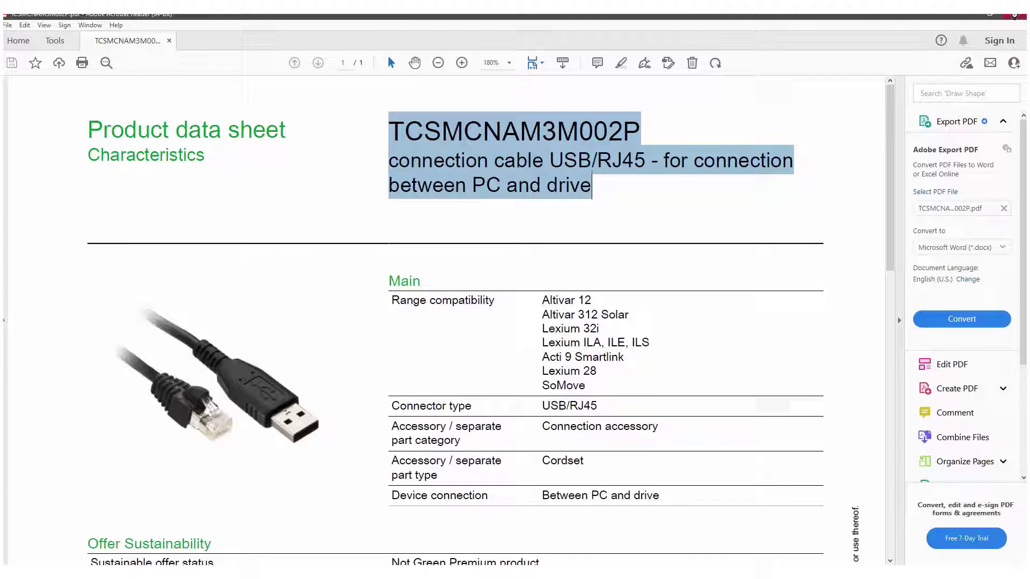
# Close the Acrobat data sheet and Data Sheets folder, then start SoMove from the desktop.
pyautogui.click(1014, 16)
pyautogui.click(898, 30)
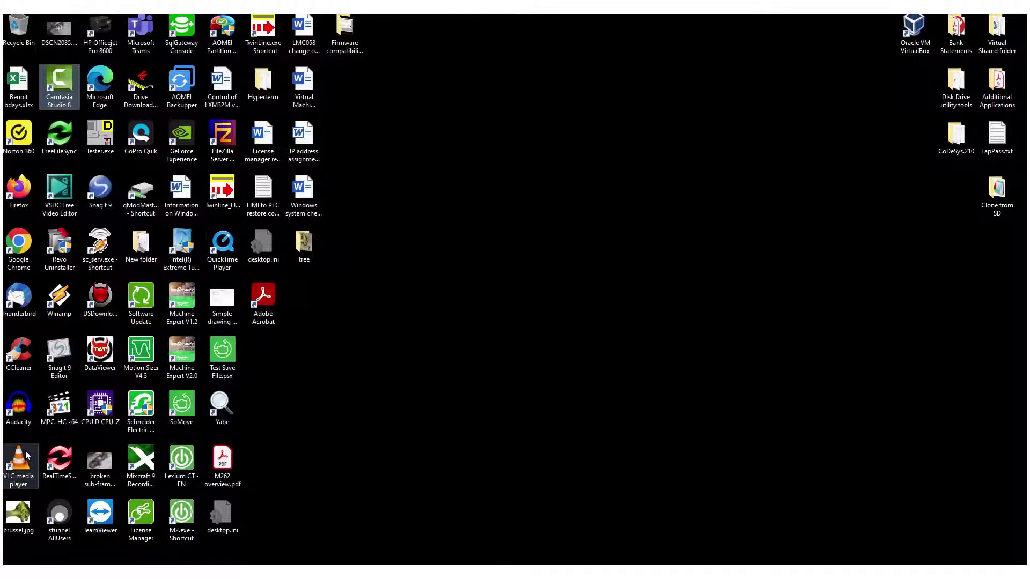
pyautogui.doubleClick(182, 407)
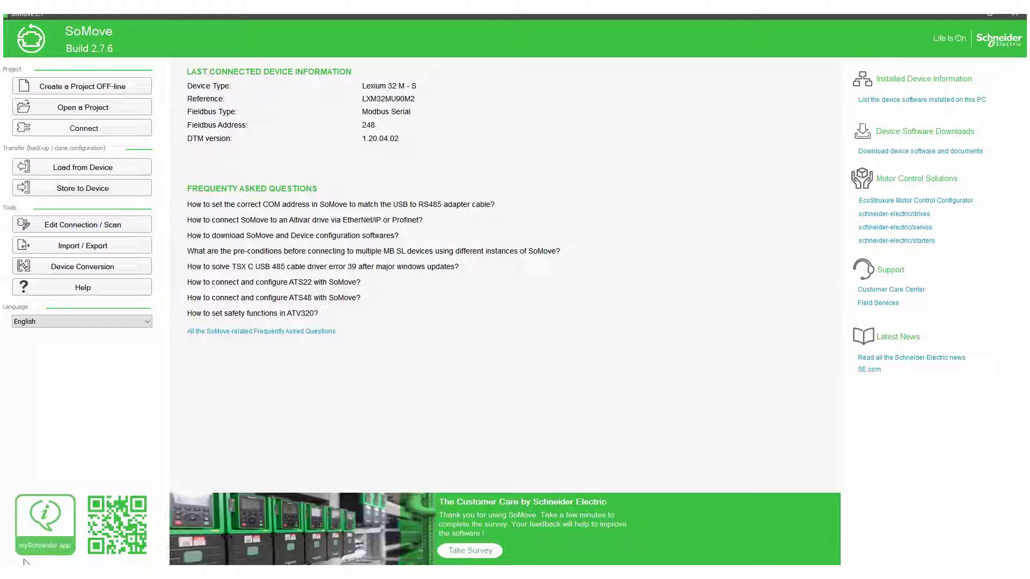
pyautogui.rightClick(11, 573)
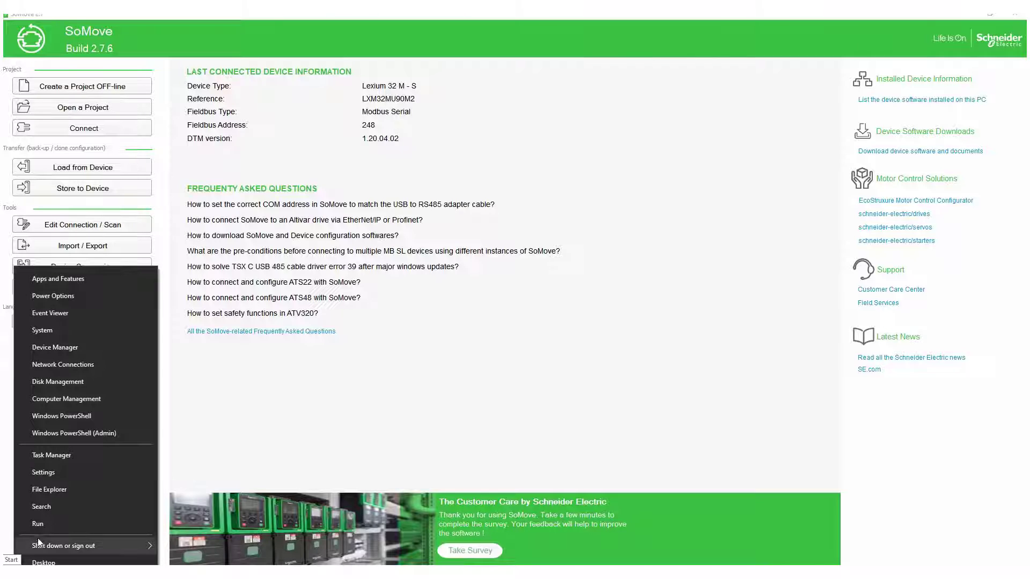
pyautogui.click(55, 348)
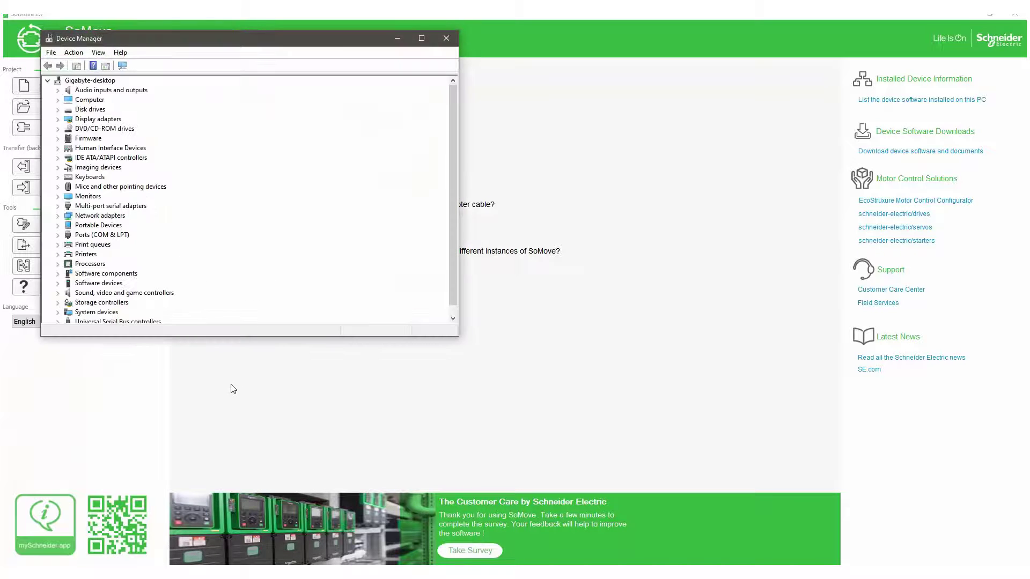
pyautogui.click(58, 235)
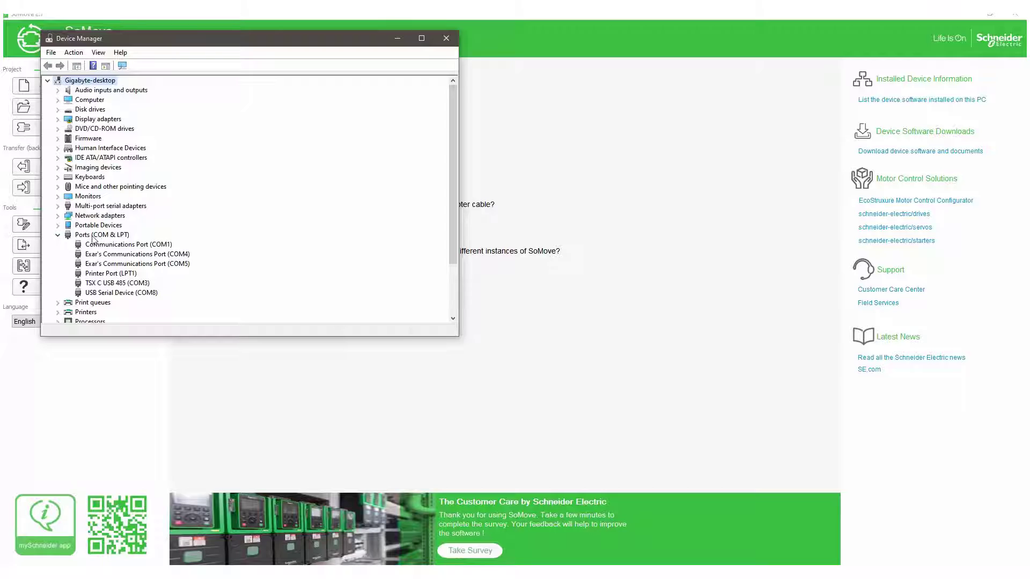
pyautogui.click(90, 283)
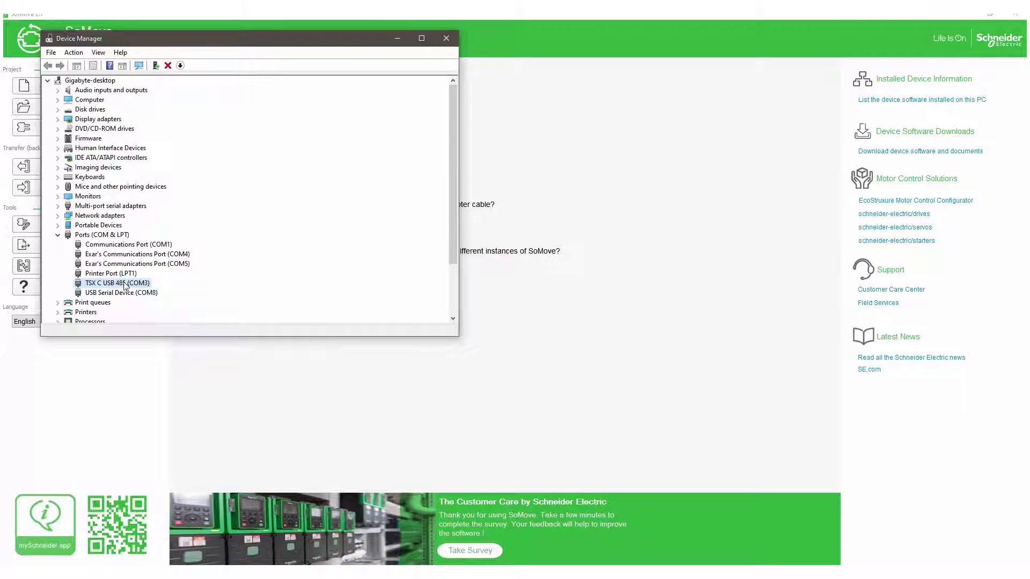
pyautogui.click(446, 38)
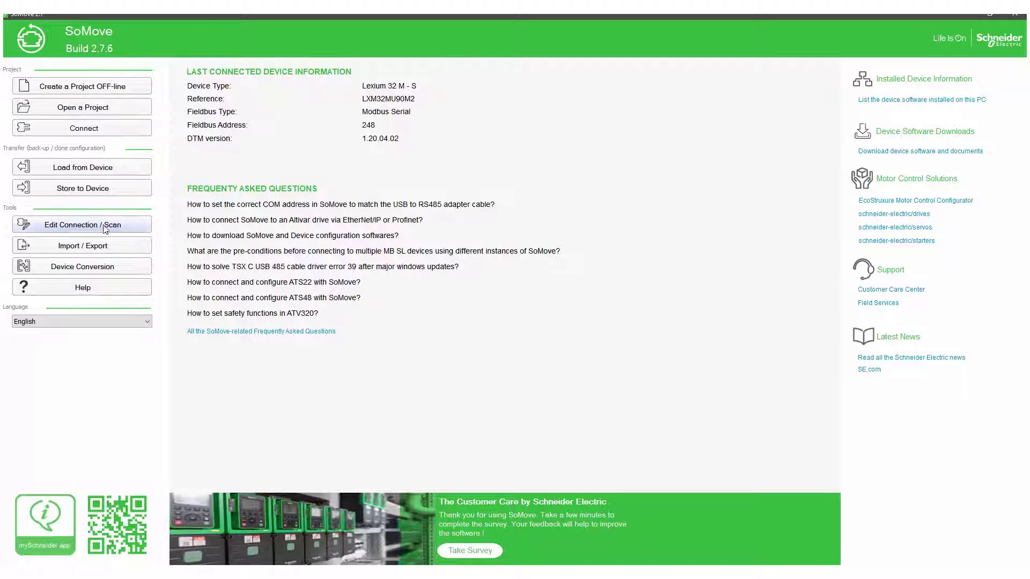
# Choose COM3 (TSX C USB 485) as the serial port in Advanced Settings and apply it.
pyautogui.click(83, 229)
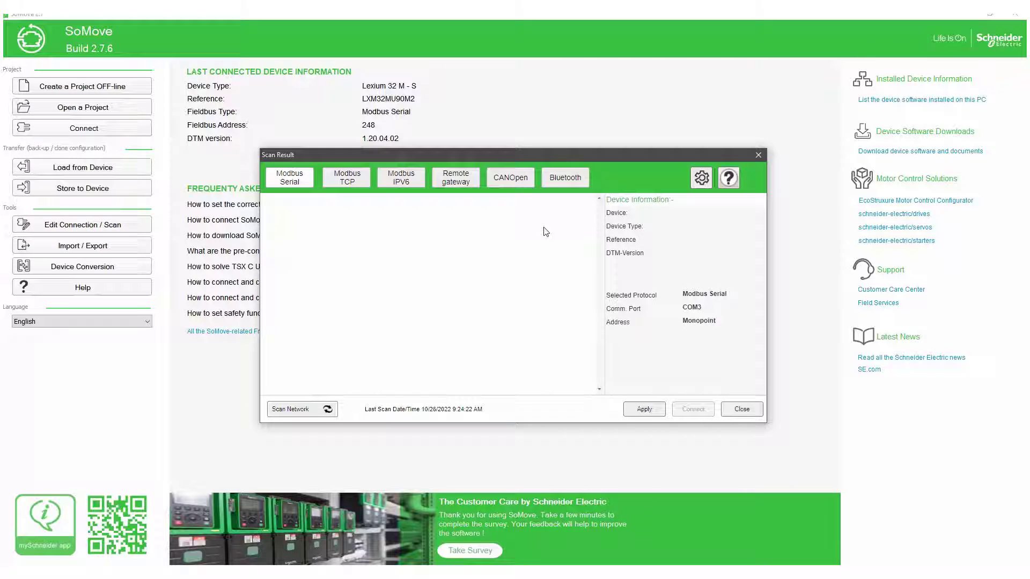
pyautogui.click(706, 178)
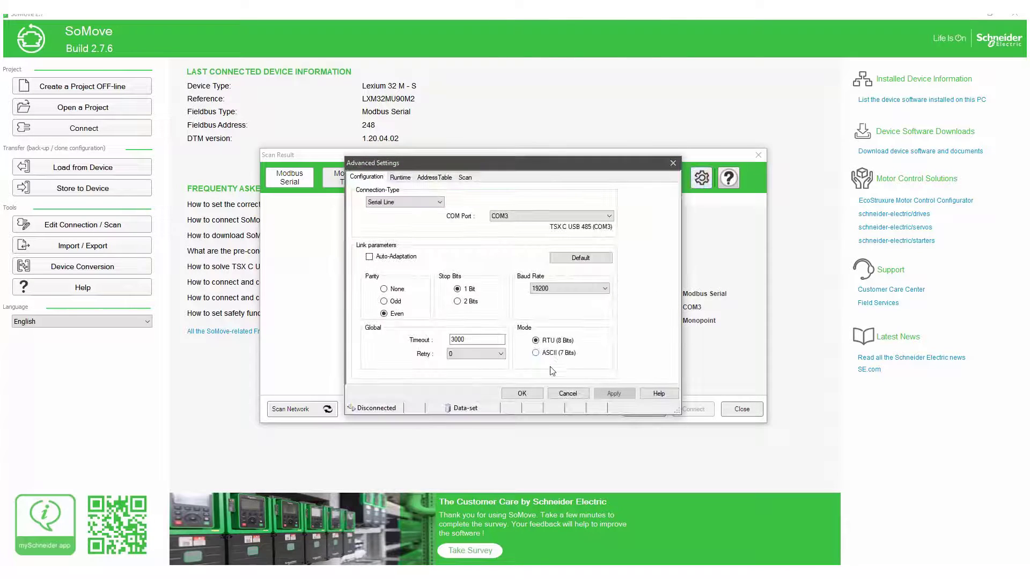
pyautogui.click(609, 216)
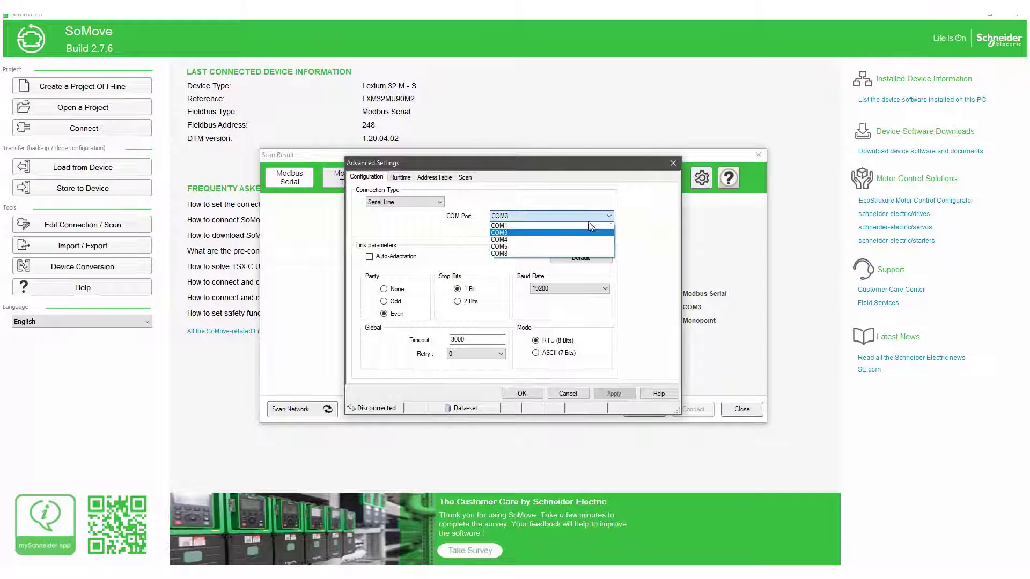
pyautogui.click(509, 234)
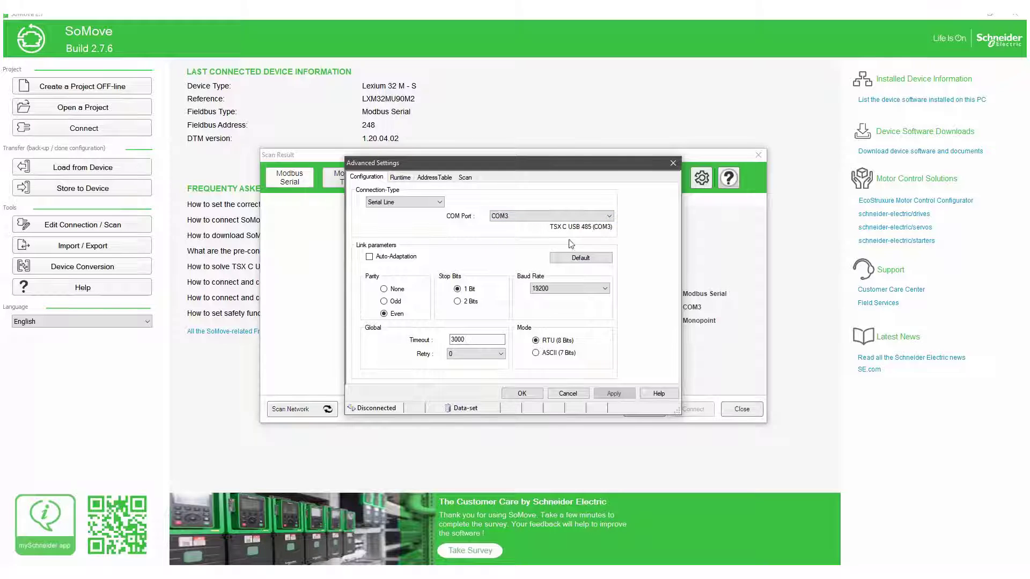
pyautogui.click(604, 394)
pyautogui.click(523, 393)
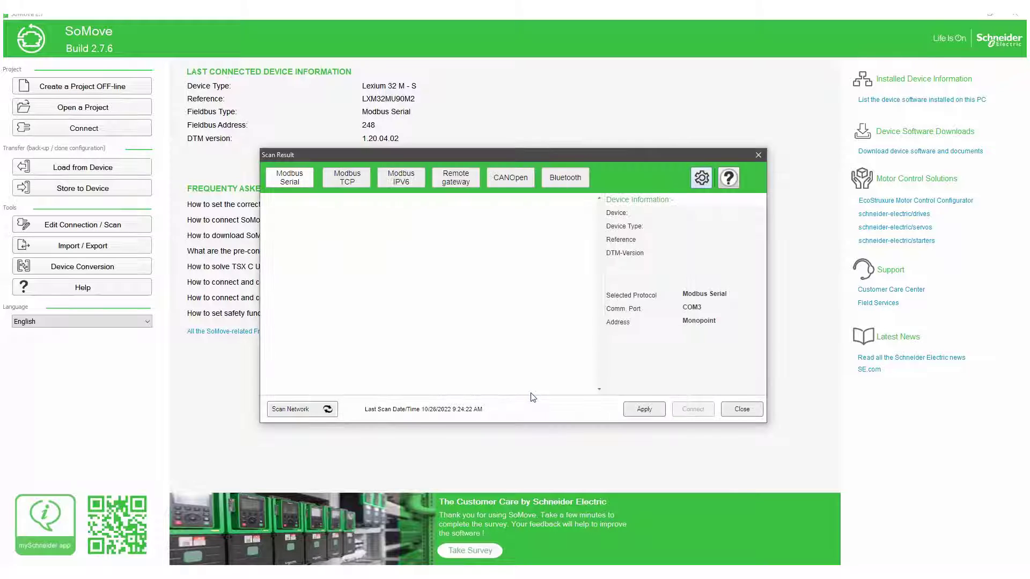
# Apply the connection settings, scan the serial network to find ATV9xx at address 248, and close the results.
pyautogui.click(644, 408)
pyautogui.click(303, 412)
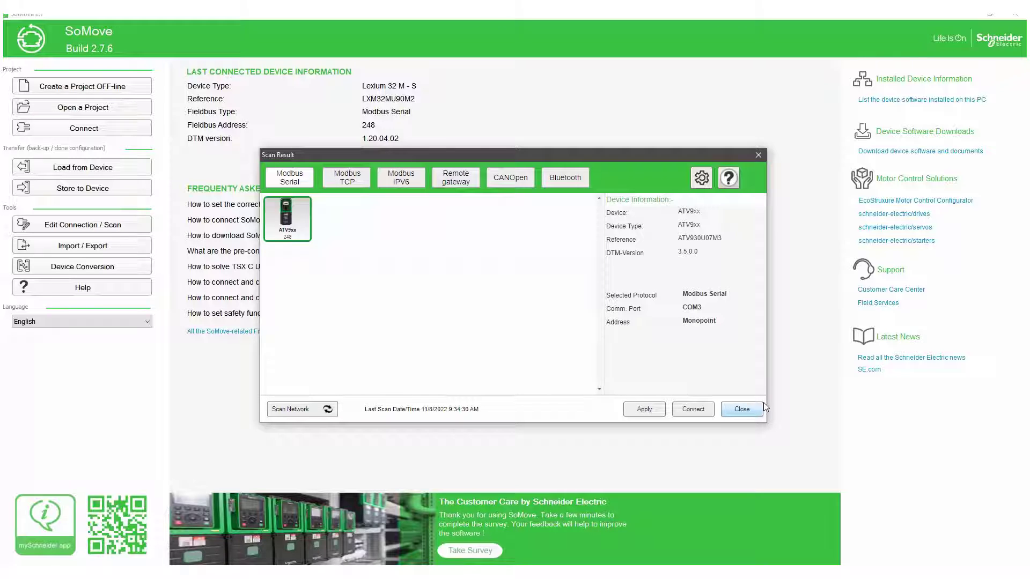
pyautogui.click(736, 411)
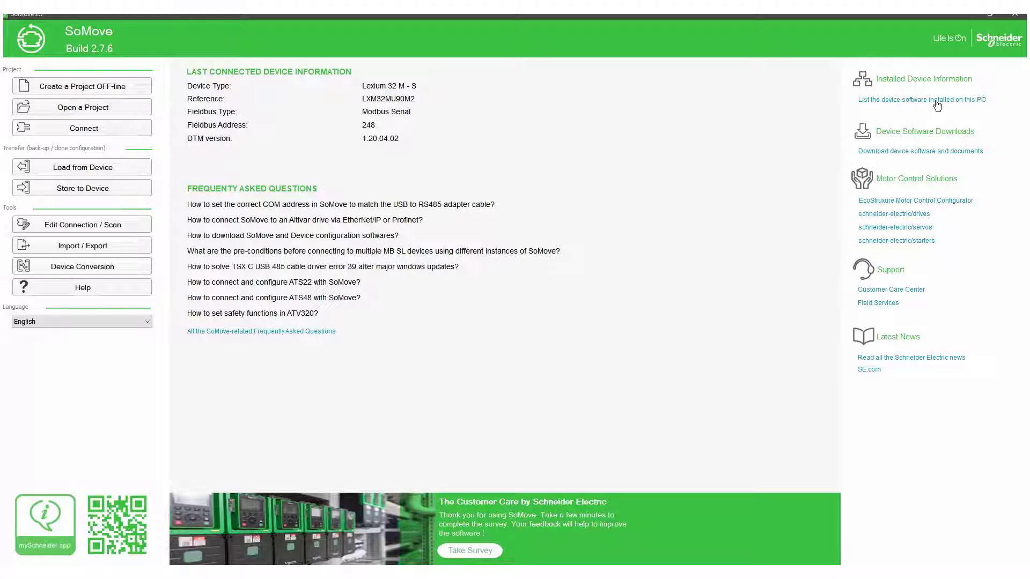
pyautogui.click(963, 105)
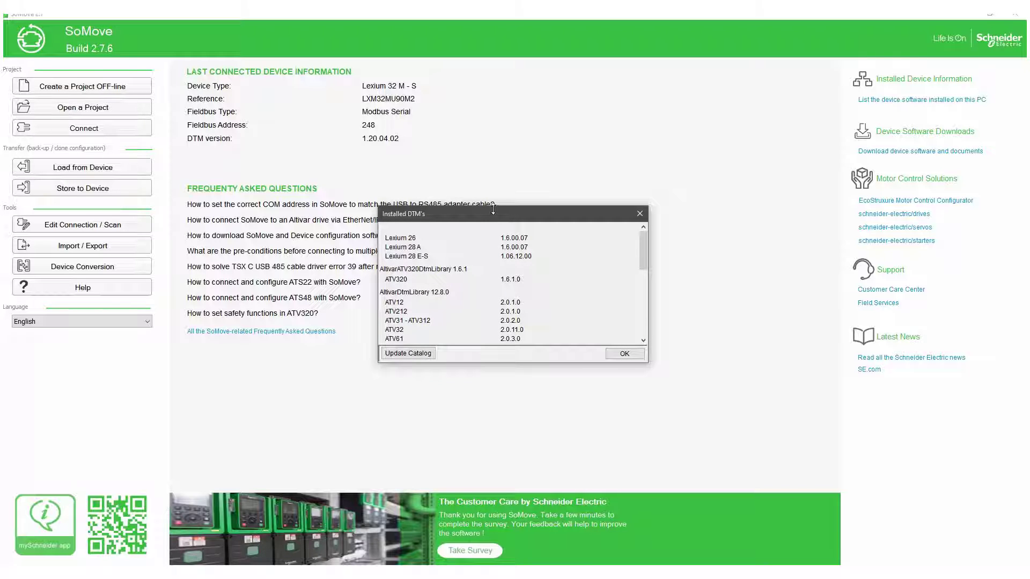
pyautogui.moveTo(495, 207); pyautogui.dragTo(501, 68)
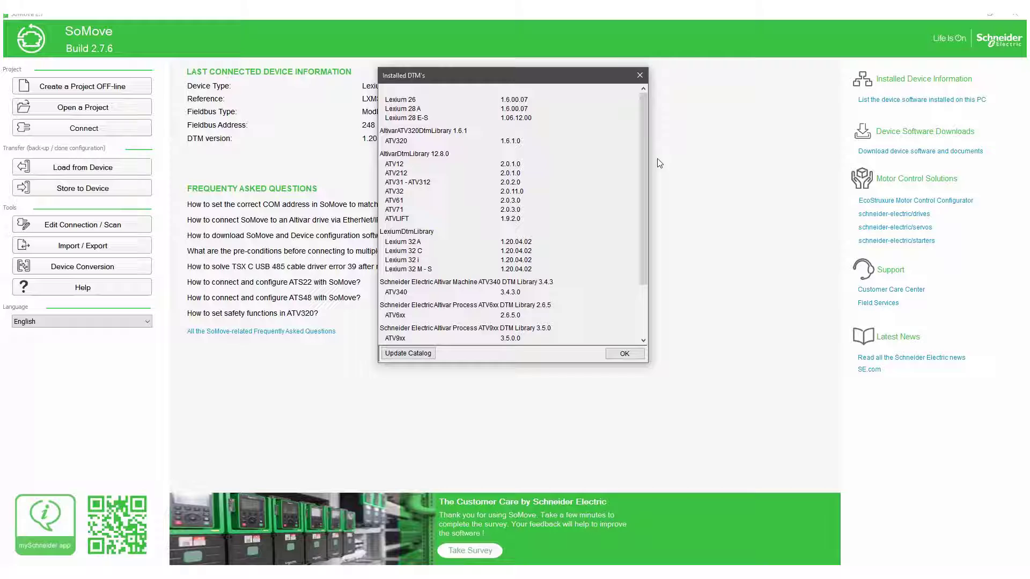
pyautogui.moveTo(645, 157)
pyautogui.mouseDown()
pyautogui.moveTo(644, 188)
pyautogui.moveTo(652, 114)
pyautogui.mouseUp()
pyautogui.click(624, 353)
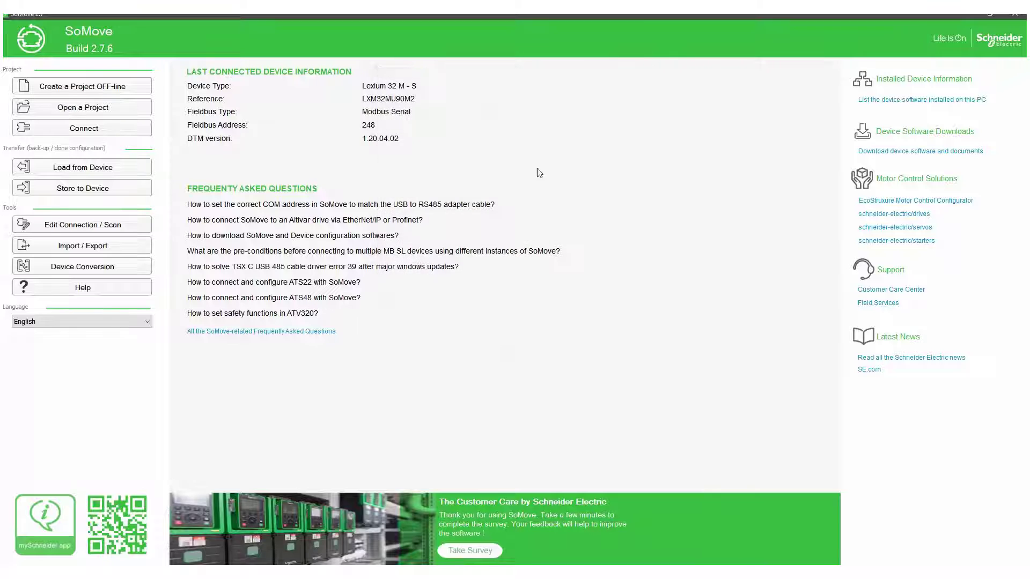
pyautogui.click(89, 224)
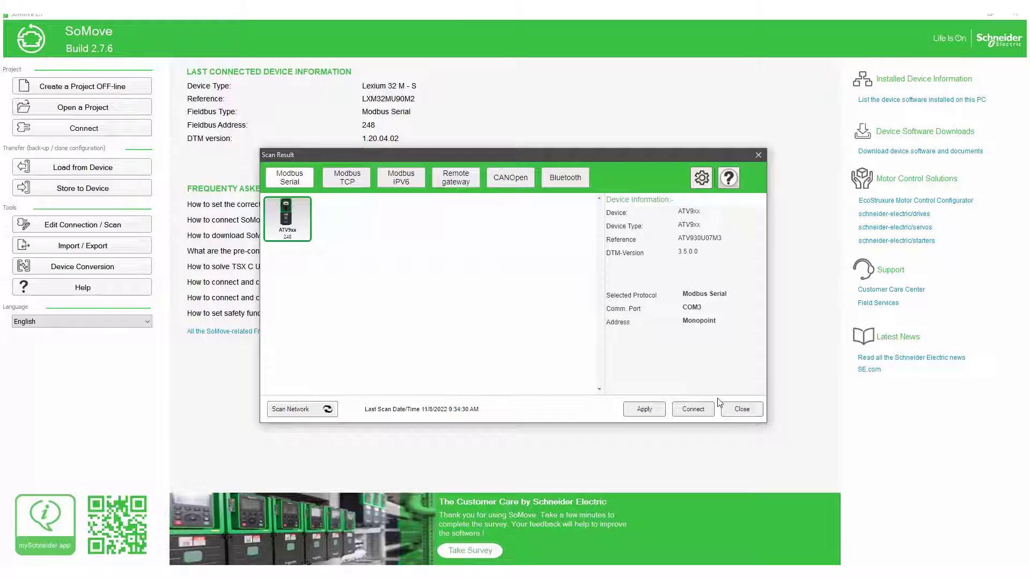
pyautogui.click(740, 409)
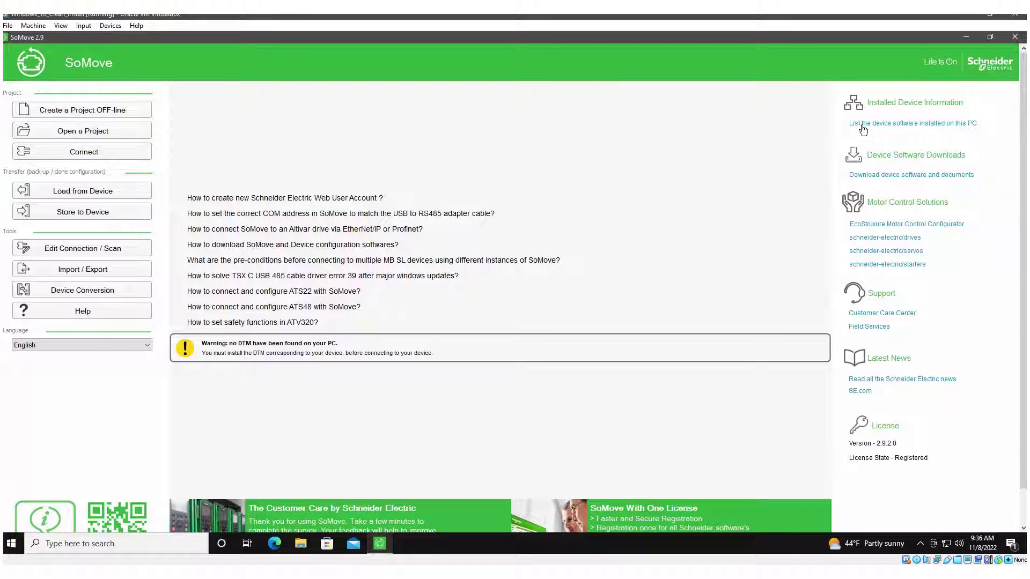
# Check the empty DTM list, open Edit Connection / Scan, and attach the Schneider USB - RS485 SL cable.
pyautogui.click(901, 129)
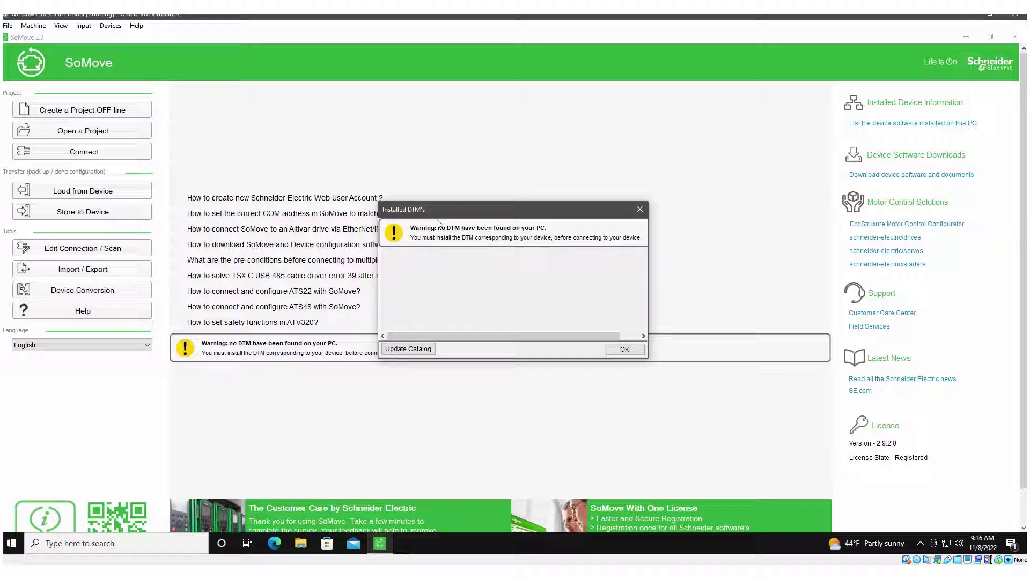
pyautogui.click(641, 355)
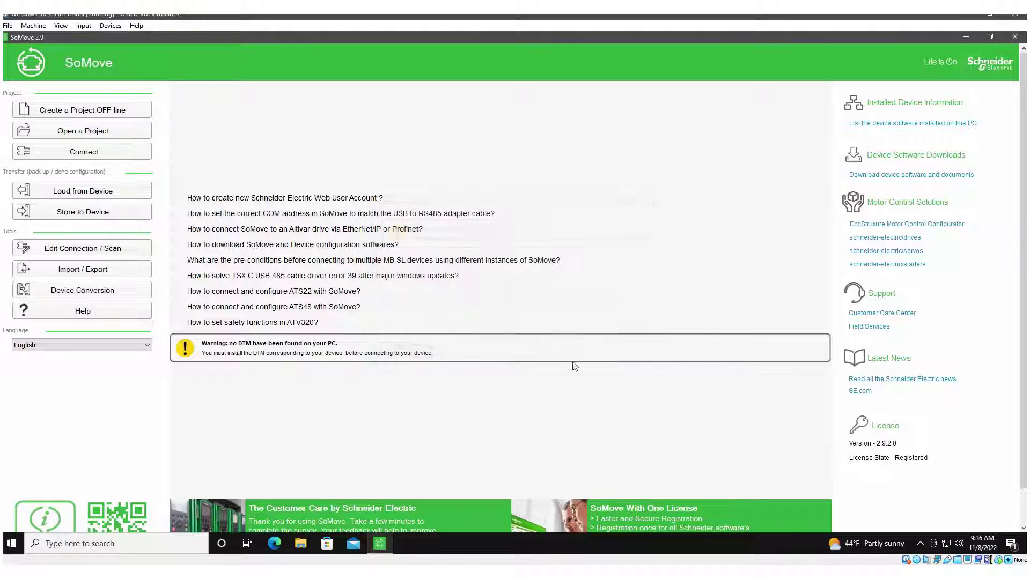
pyautogui.click(88, 251)
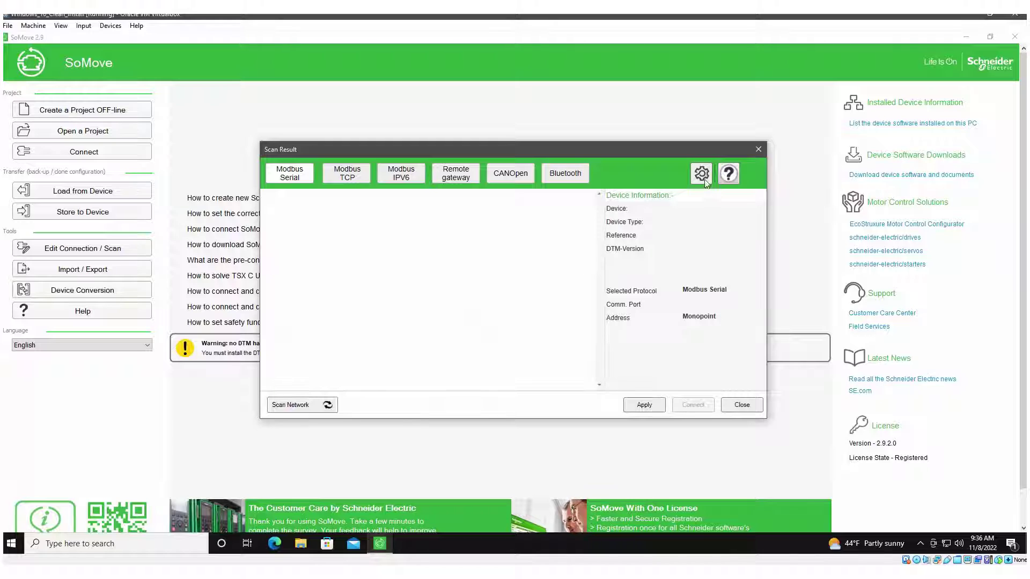
pyautogui.click(947, 561)
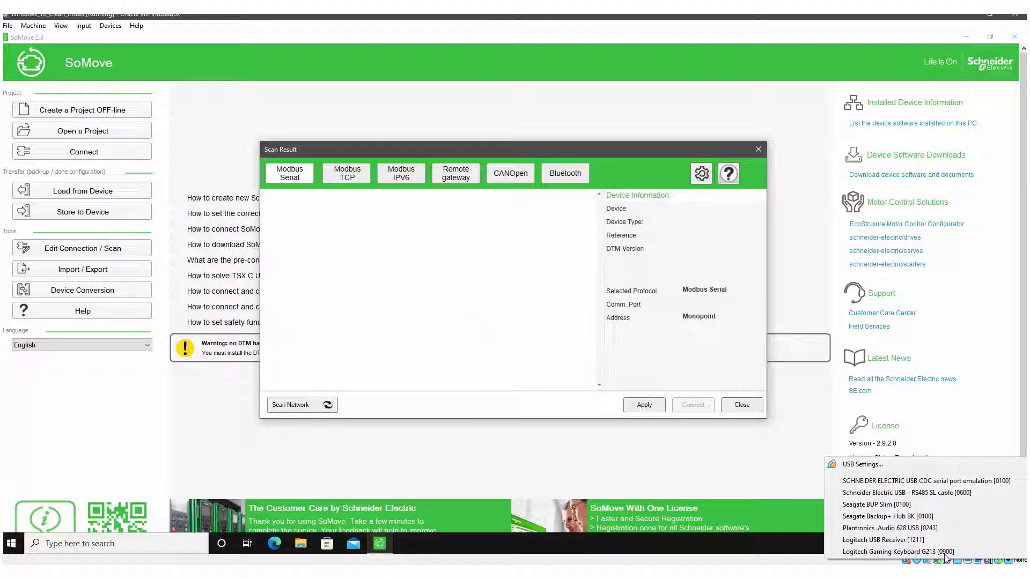
pyautogui.click(890, 495)
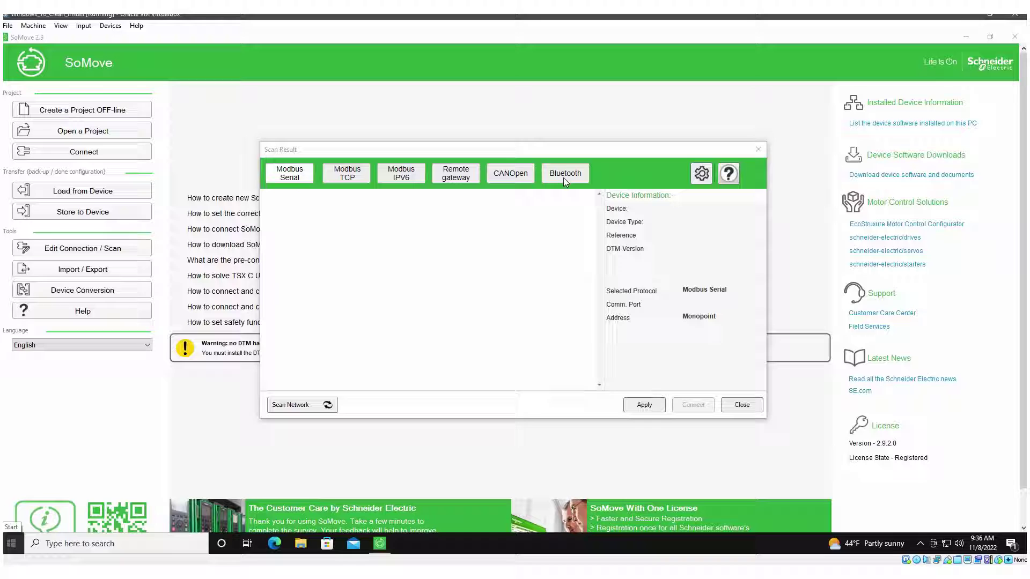
# Confirm in Device Manager that the TSX C USB 485 cable is on COM3, then close it.
pyautogui.rightClick(11, 543)
pyautogui.press('Up')
pyautogui.press('Up')
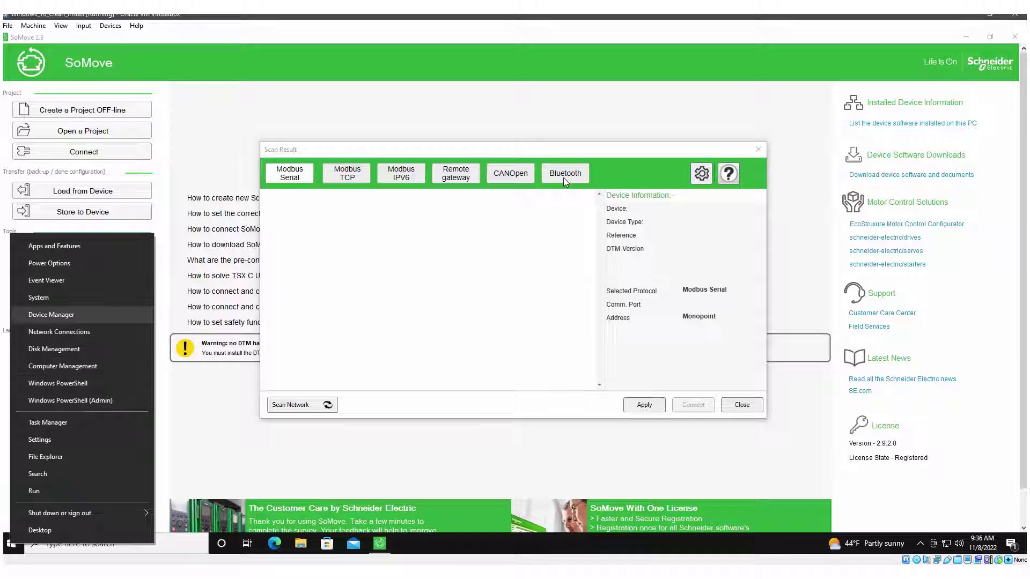
pyautogui.press('Return')
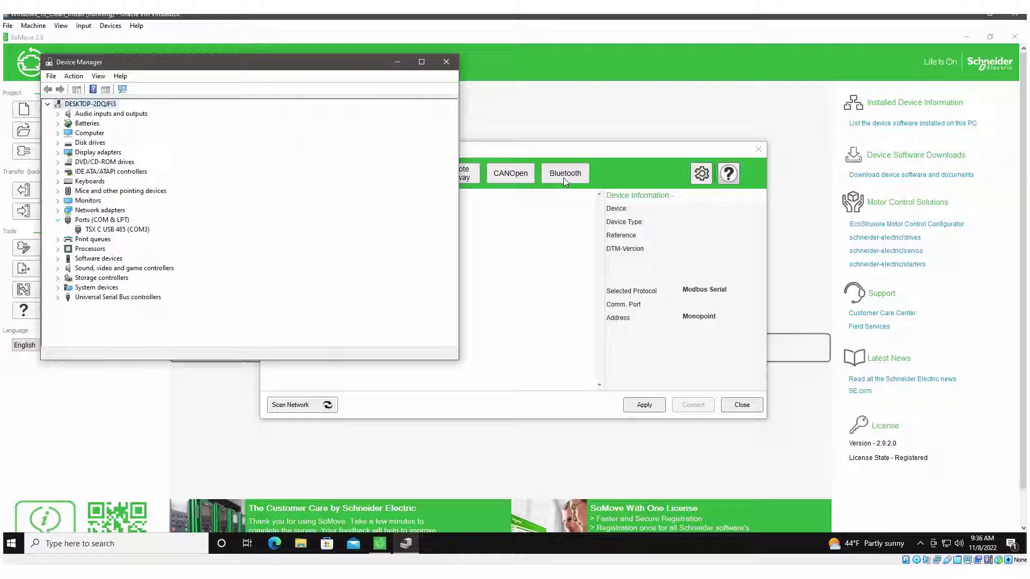
pyautogui.press('t')
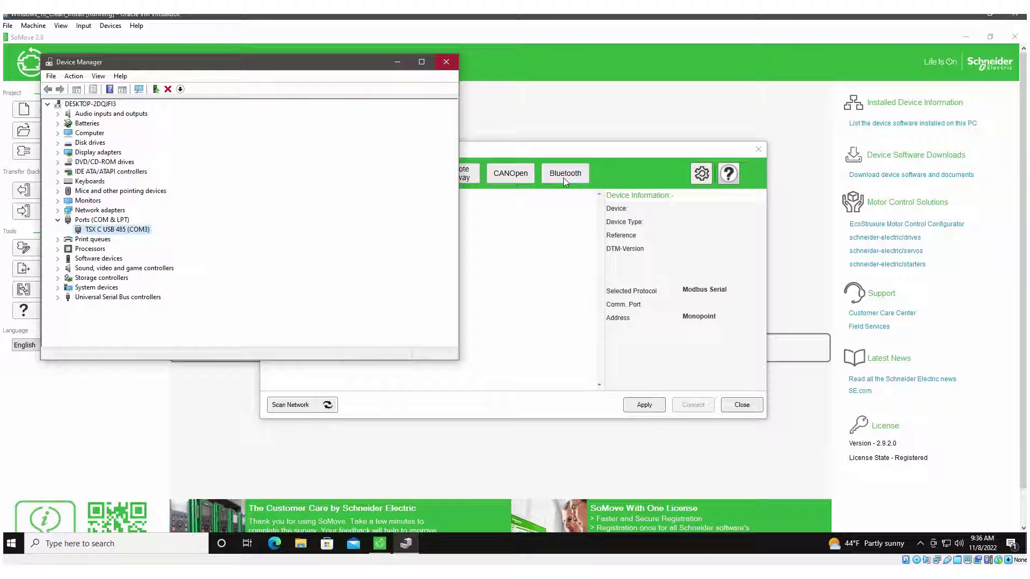
pyautogui.hotkey('alt', 'F4')
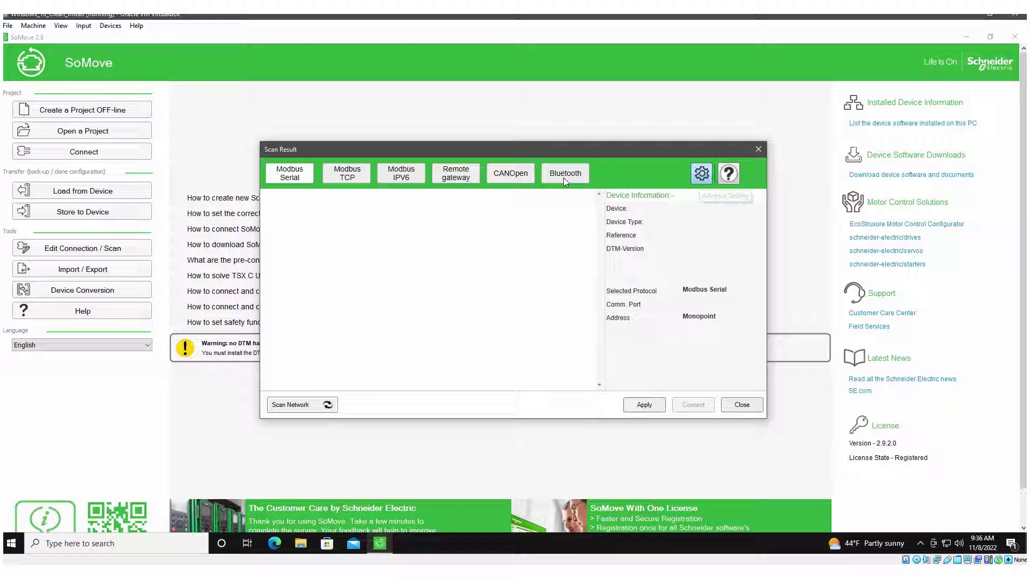
# Apply COM3 in Advanced Settings and rescan the serial network, which finds no devices.
pyautogui.click(703, 174)
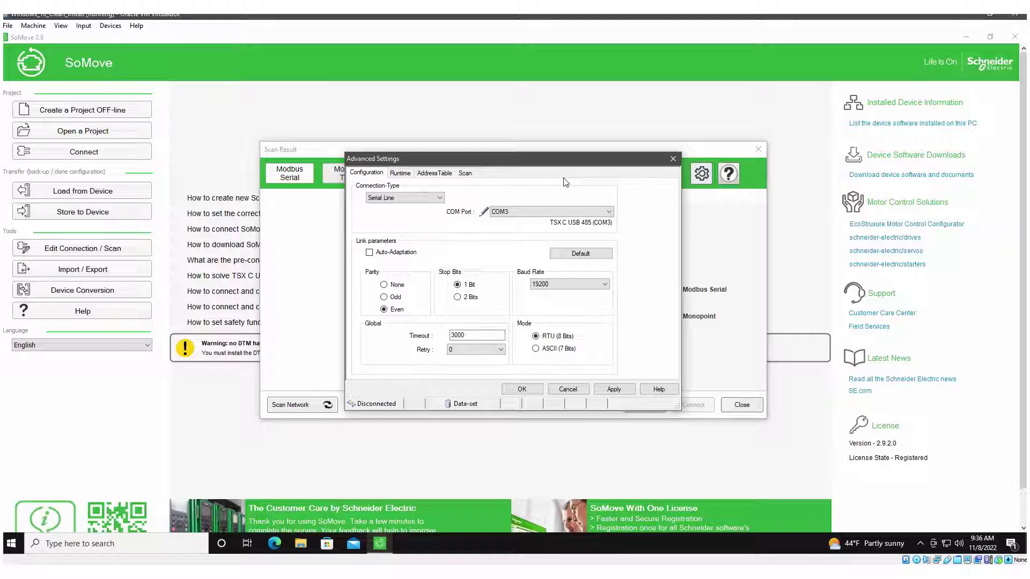
pyautogui.click(613, 388)
pyautogui.press('Return')
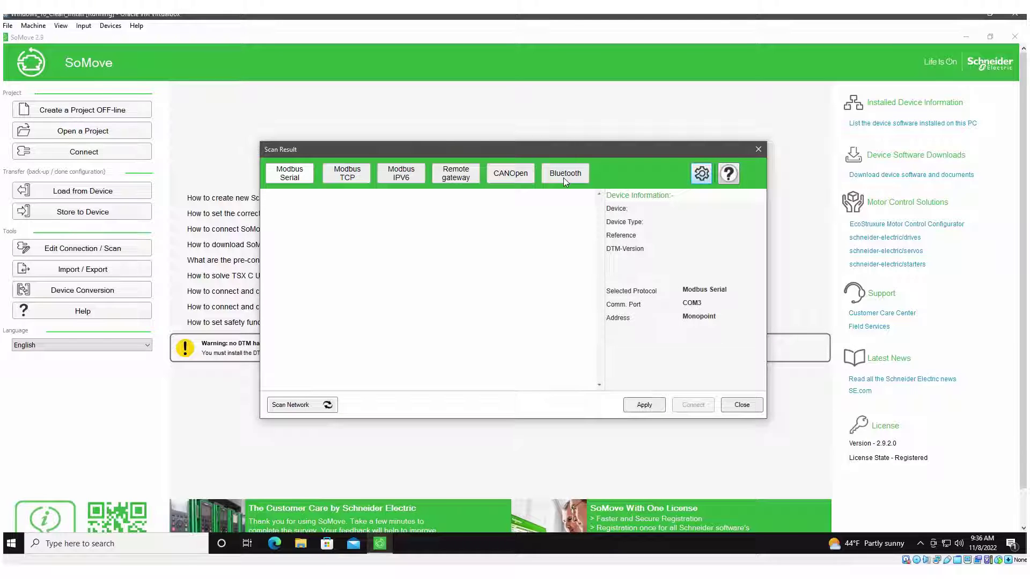
pyautogui.press('Tab')
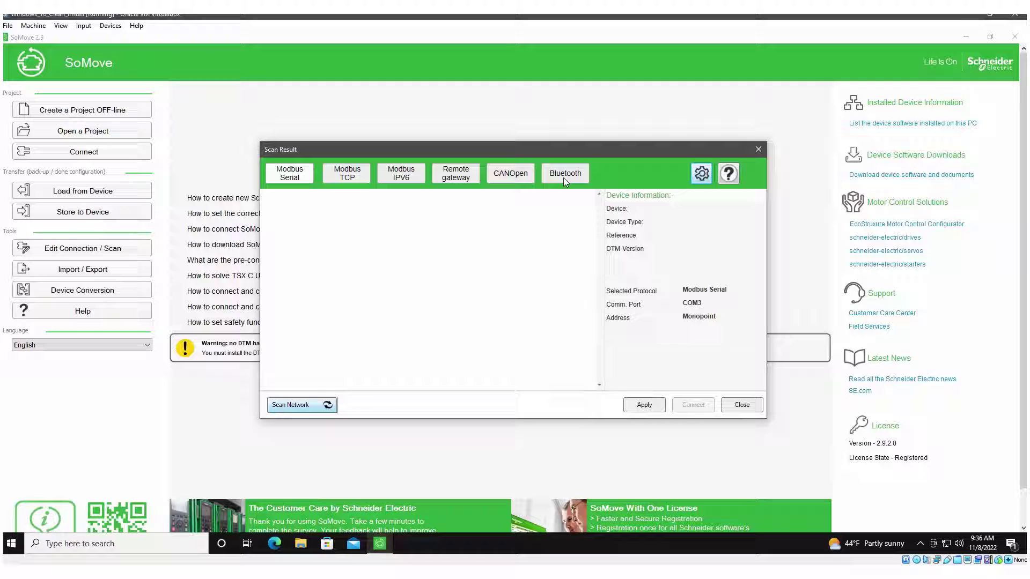
pyautogui.press('Return')
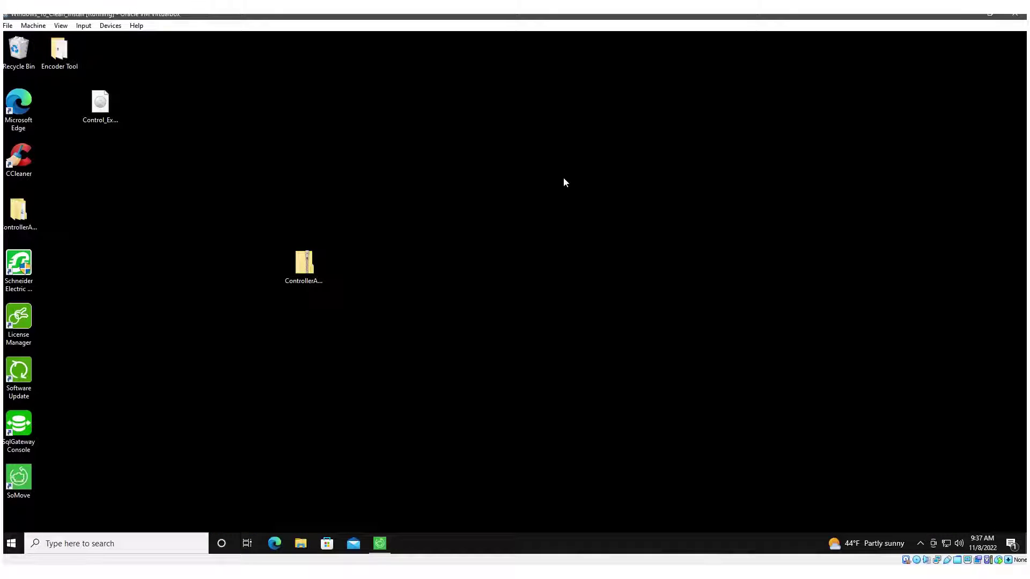
# Search se.com for 'atv9xx dtm' and download the ATV9xx DTM Library EXE installer (131 MB).
pyautogui.press('Up')
pyautogui.press('Up')
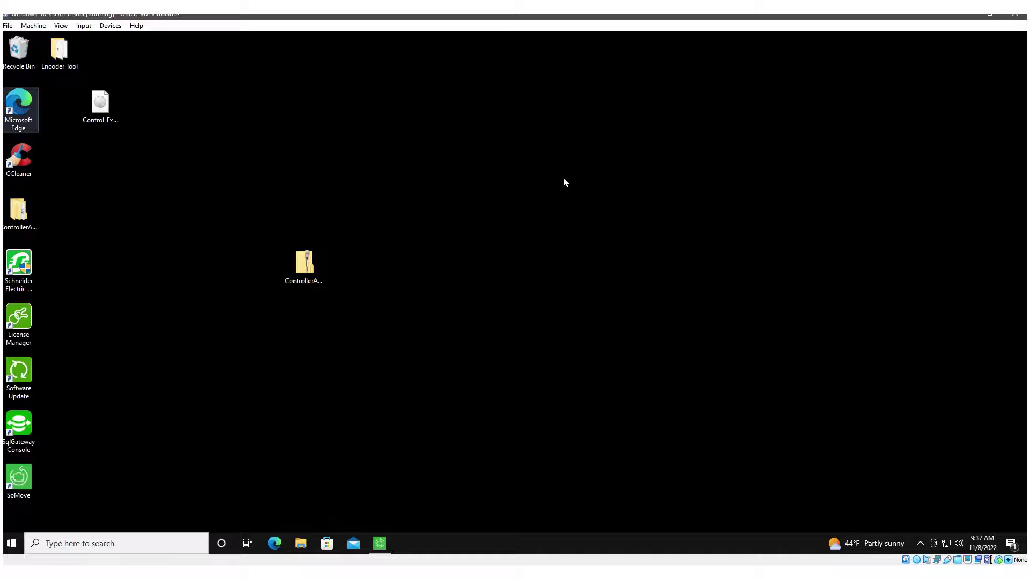
pyautogui.press('Return')
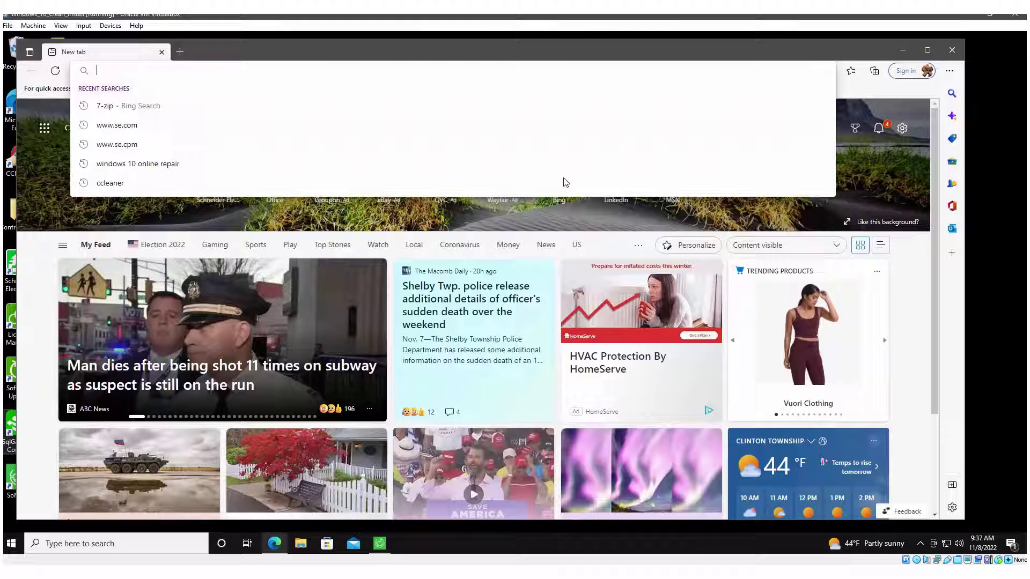
pyautogui.write('www.se')
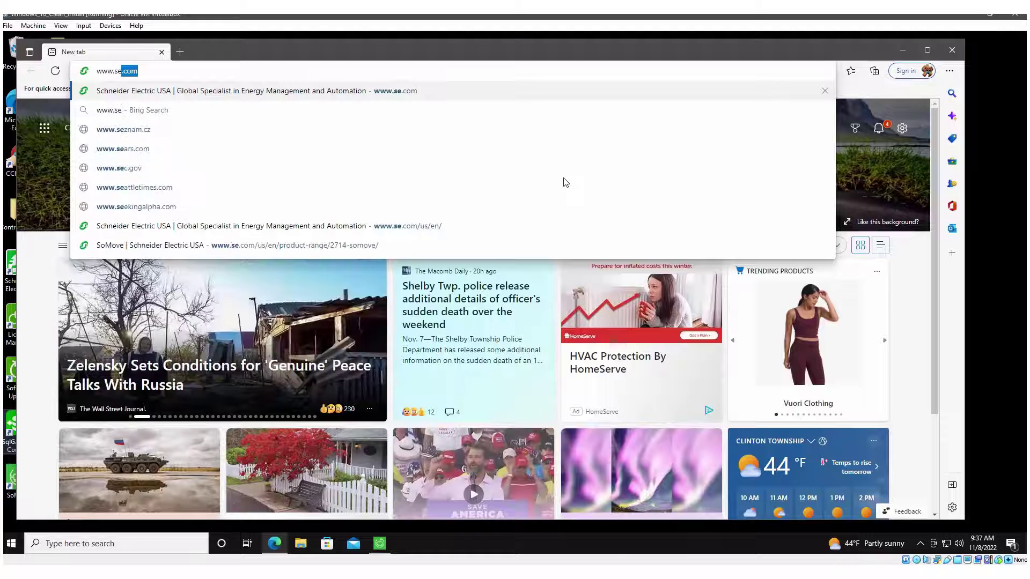
pyautogui.write('.com')
pyautogui.press('Return')
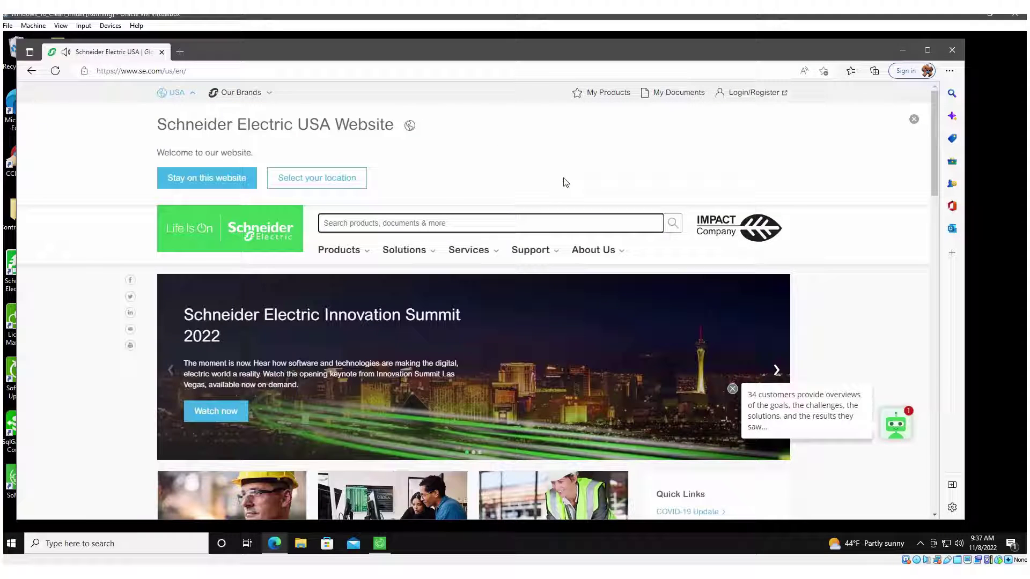
pyautogui.write('A')
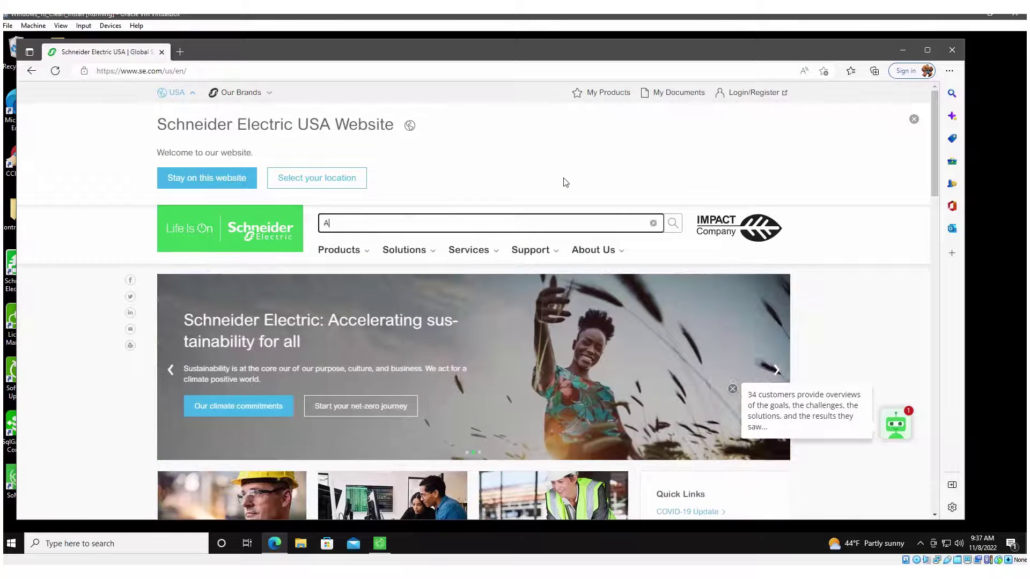
pyautogui.write('TV9x')
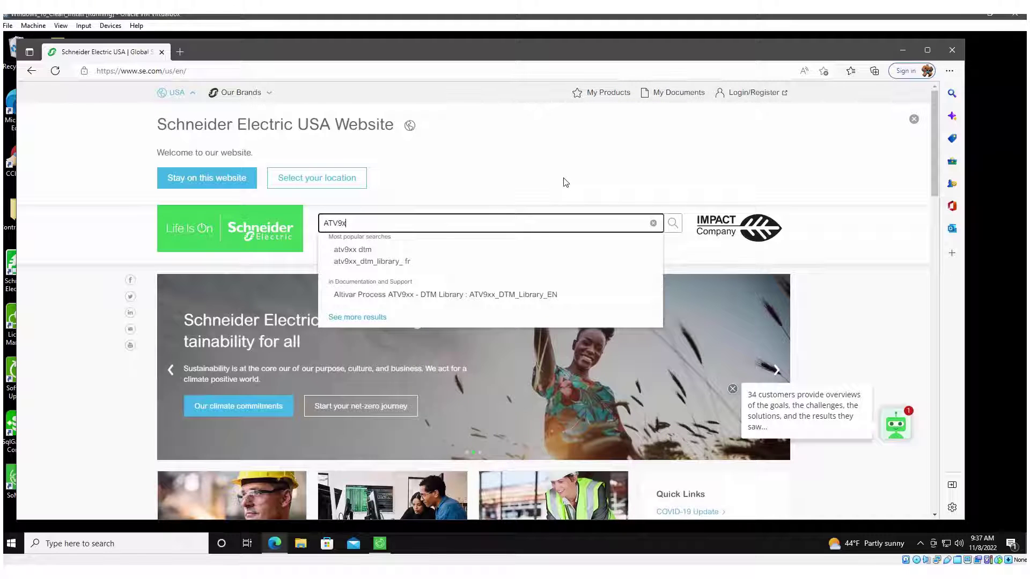
pyautogui.press('Down')
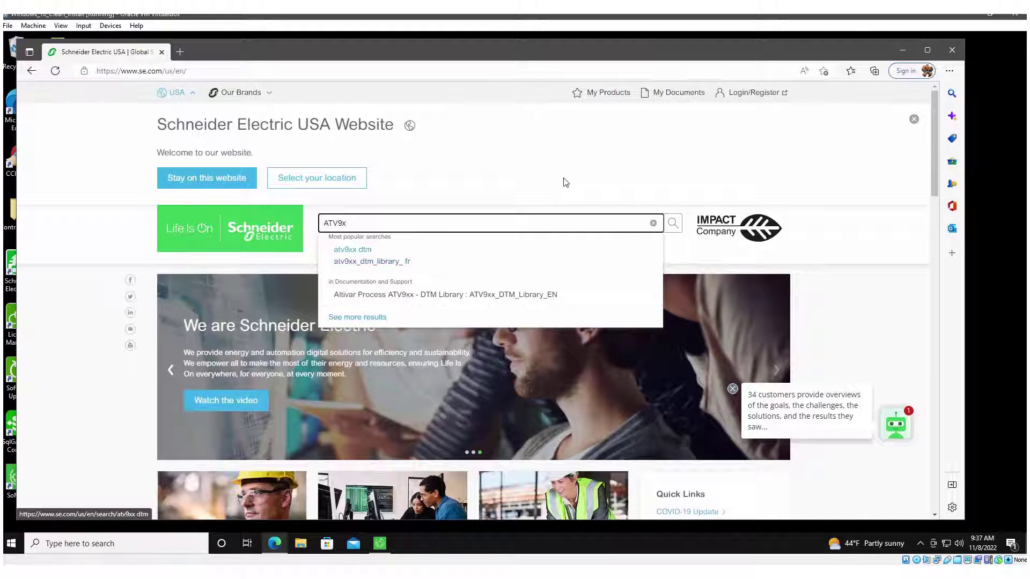
pyautogui.press('Down')
pyautogui.press('Return')
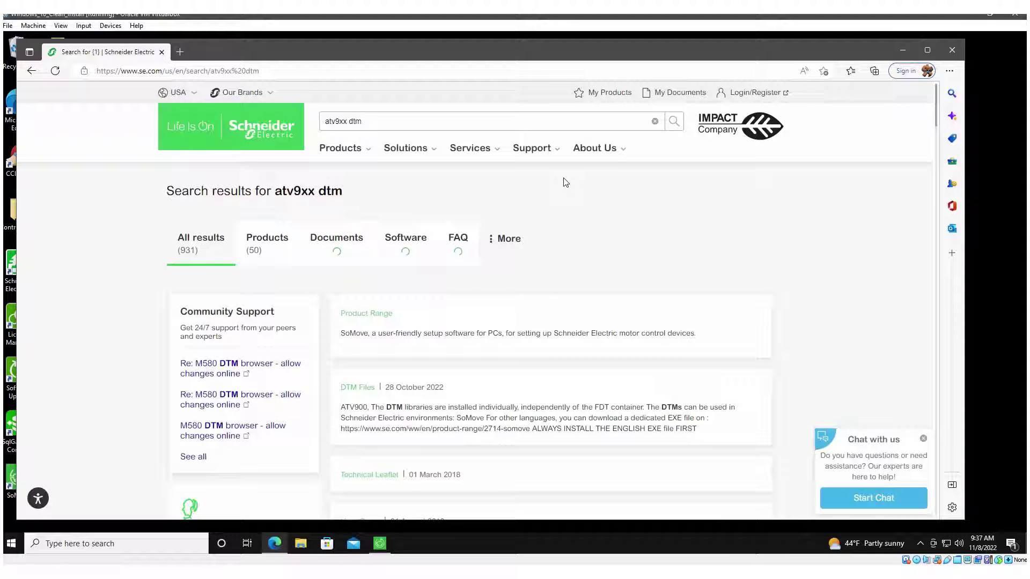
pyautogui.scroll(-3, 563, 183)
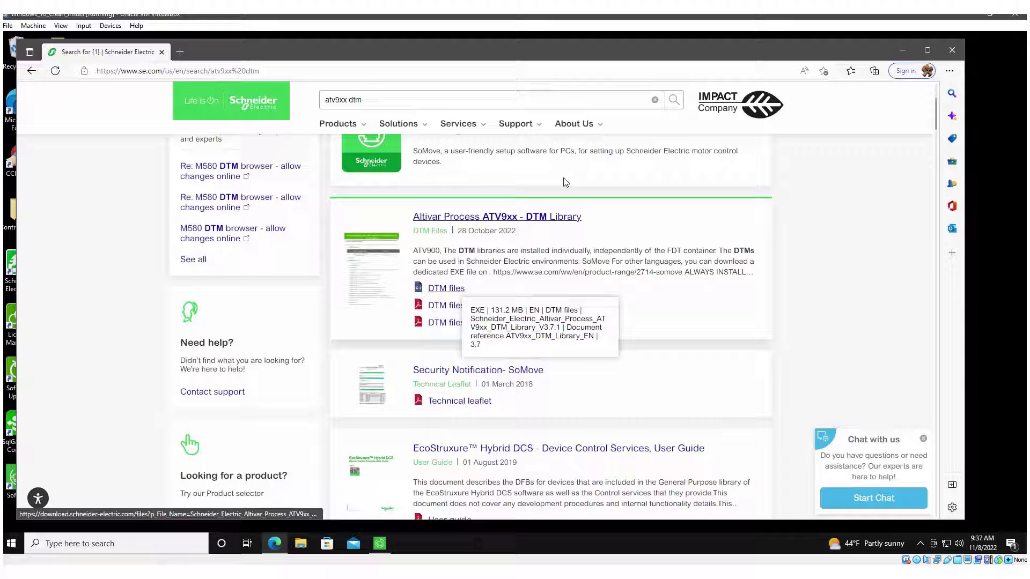
pyautogui.click(446, 288)
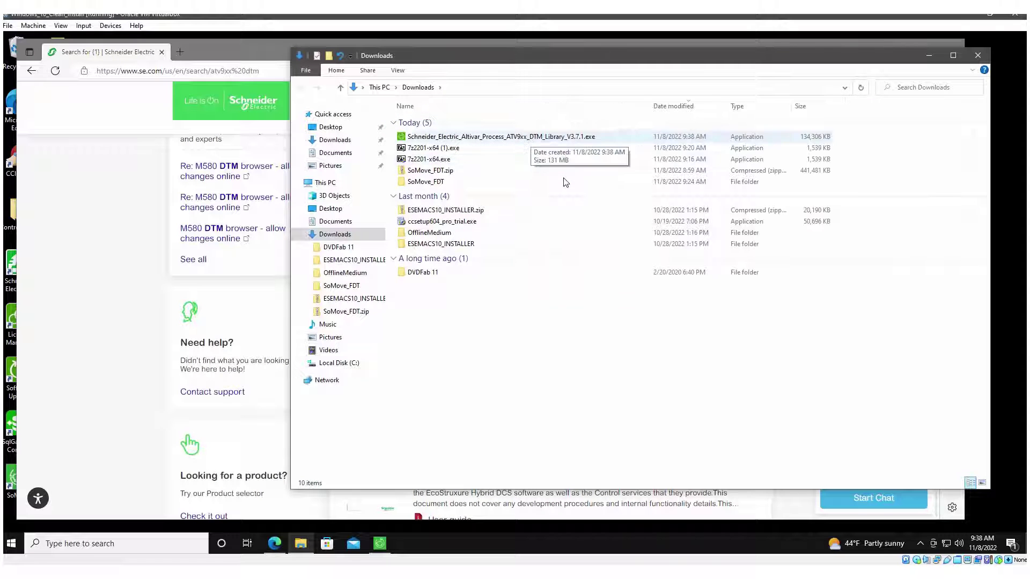
pyautogui.hotkey('alt', 'Tab')
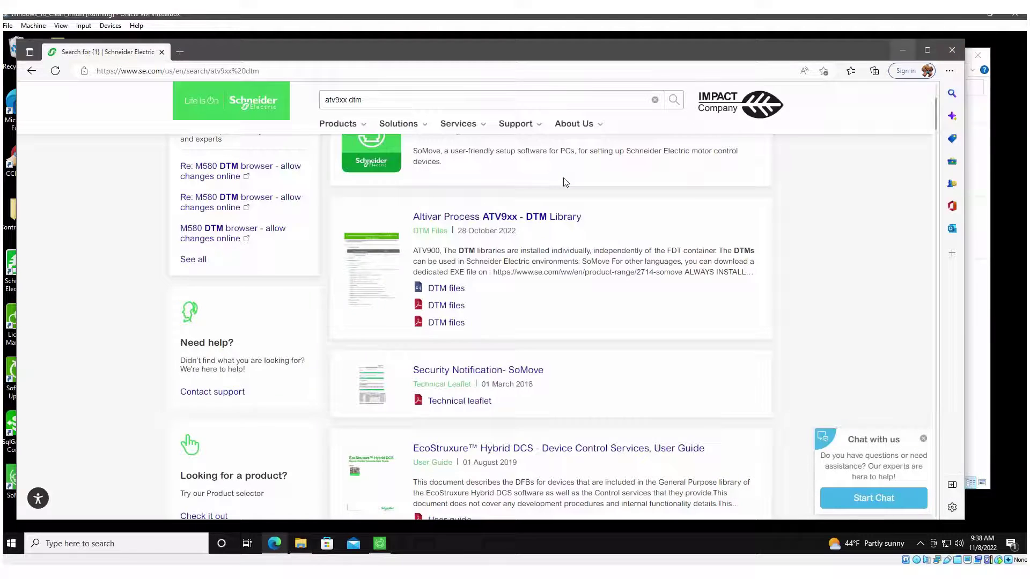
# Dismiss SoMove's no-DTM warning, exit SoMove, and select the downloaded installer in Downloads.
pyautogui.press('super+Down')
pyautogui.hotkey('alt', 'Tab')
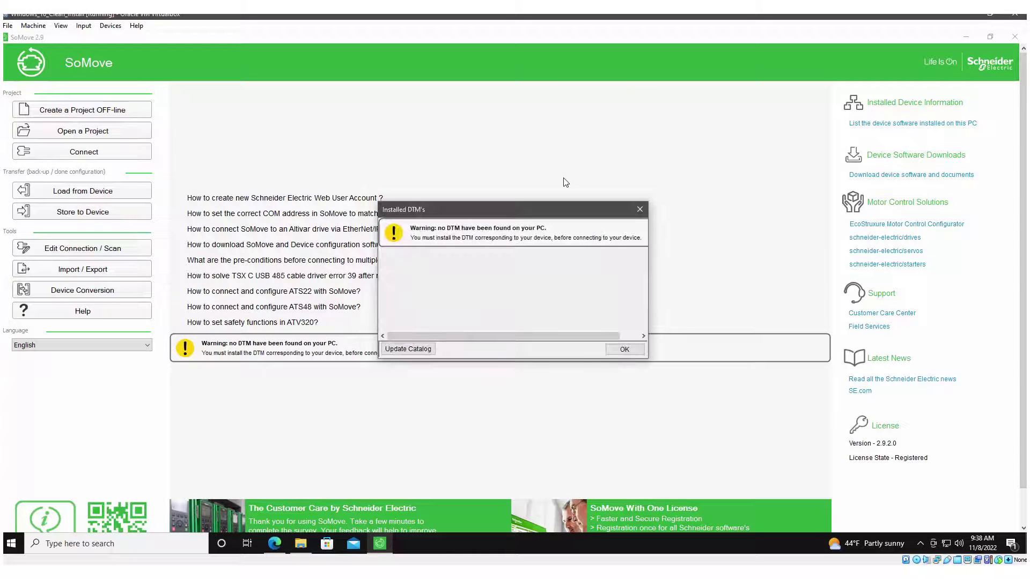
pyautogui.press('Return')
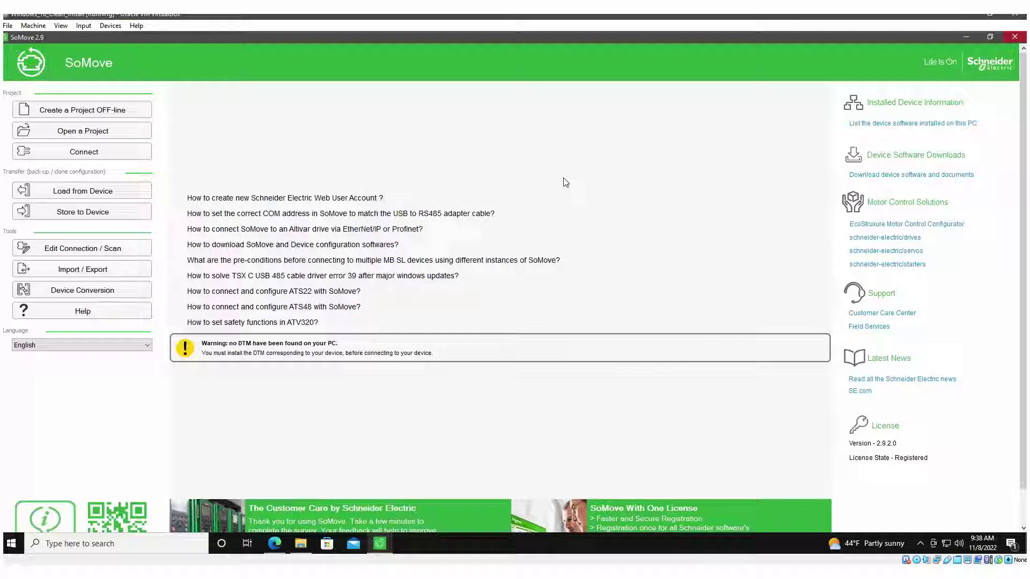
pyautogui.hotkey('alt', 'F4')
pyautogui.press('Home')
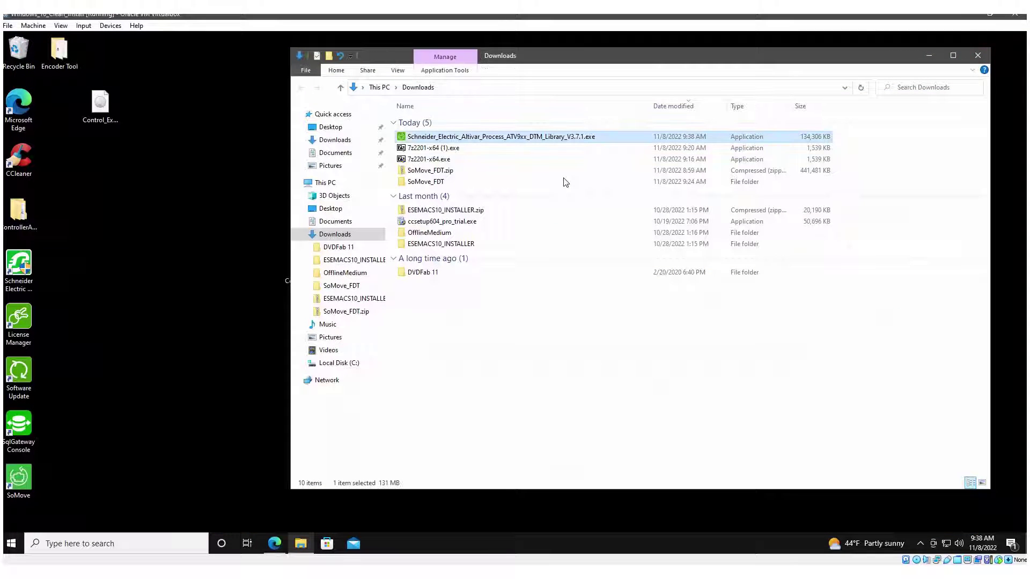
# Run the ATV9xx DTM Library V3.7.1 installer, accepting UAC and the license, through to Finish.
pyautogui.press('Return')
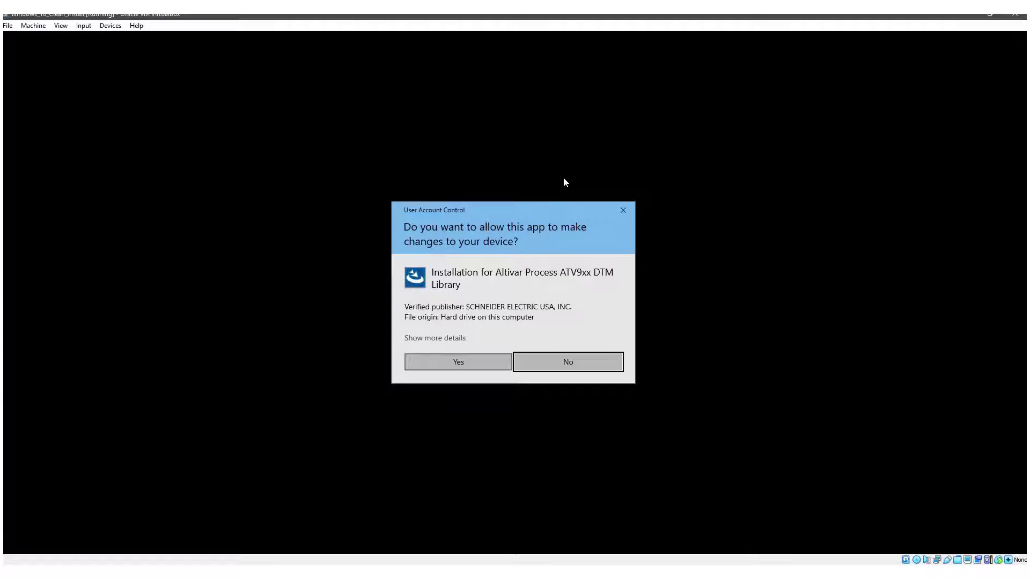
pyautogui.press('Return')
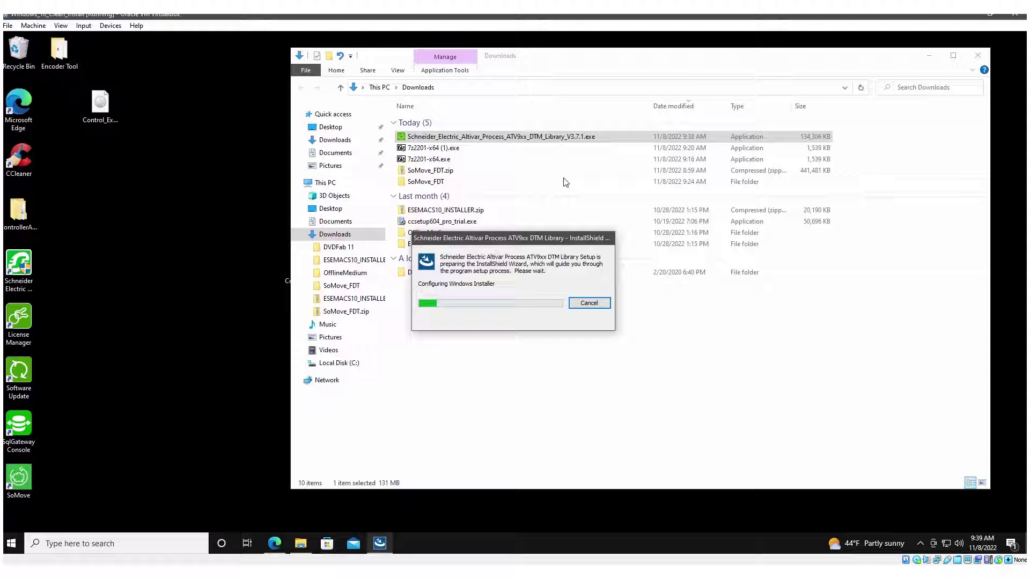
pyautogui.press('Return')
pyautogui.press('Return')
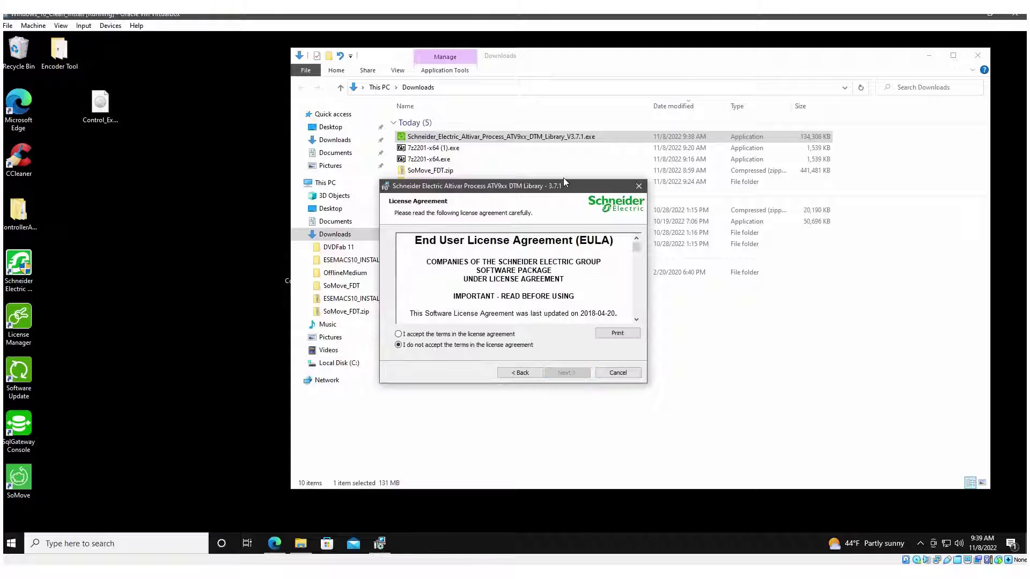
pyautogui.hotkey('alt', 'a')
pyautogui.press('Return')
pyautogui.press('Return')
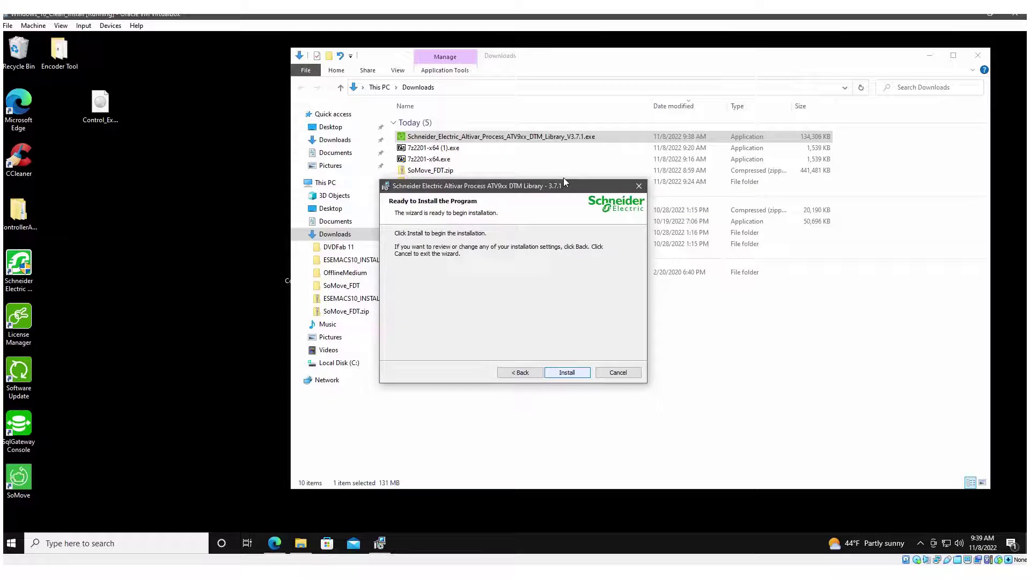
pyautogui.press('Return')
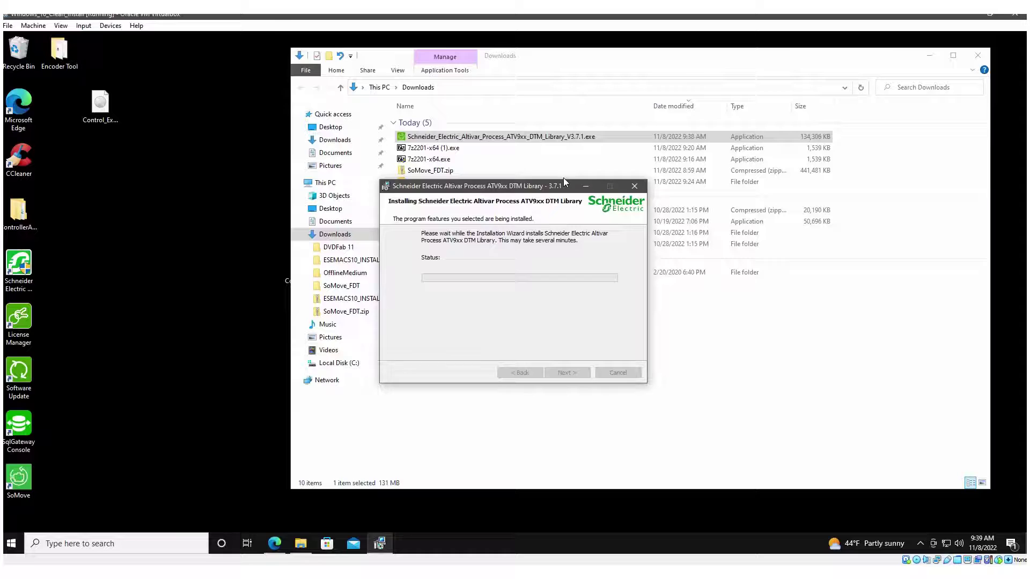
pyautogui.press('Return')
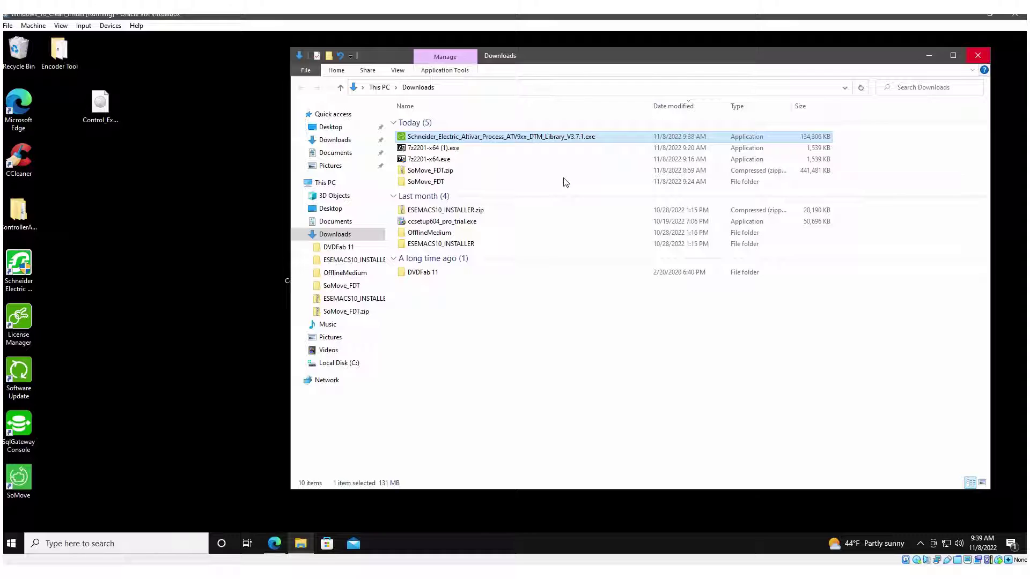
# Close the Downloads folder and accept SoMove's catalog update adding ATV9xx DTM Library 3.7.1.
pyautogui.hotkey('alt', 'F4')
pyautogui.write('som')
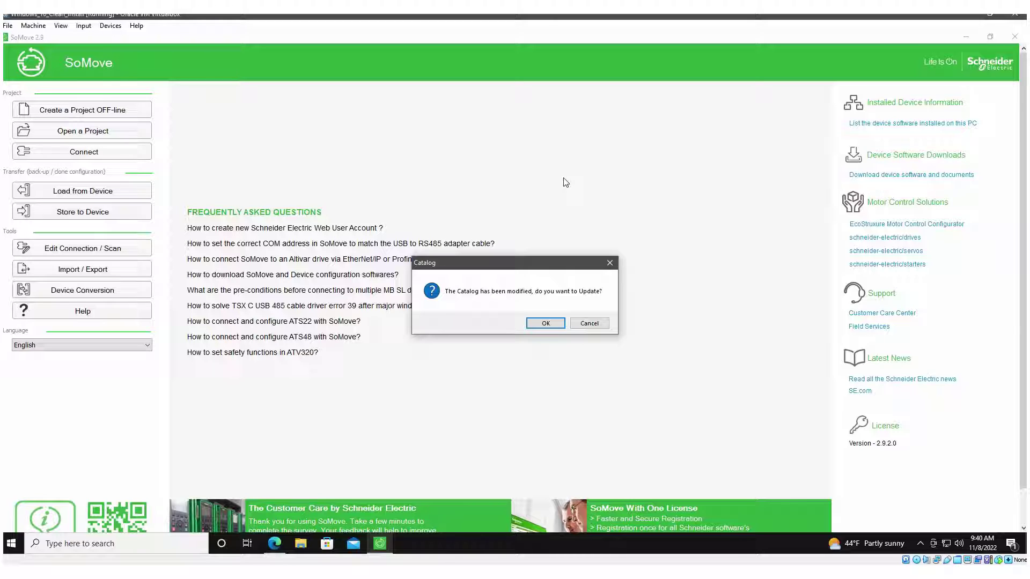
pyautogui.press('Return')
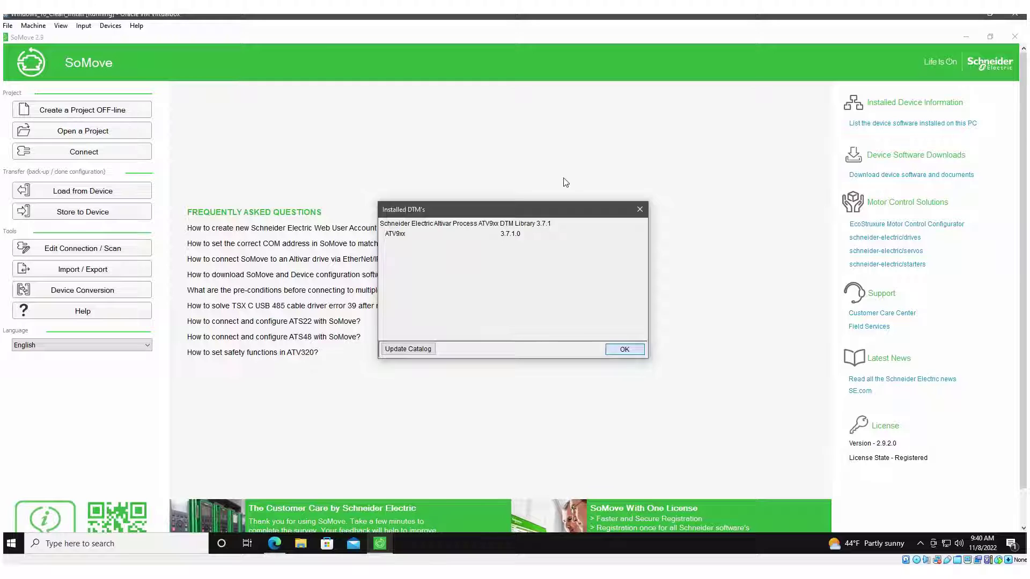
# Dismiss the installed DTM list and the COM3 scan result showing ATV930U07M3.
pyautogui.press('Return')
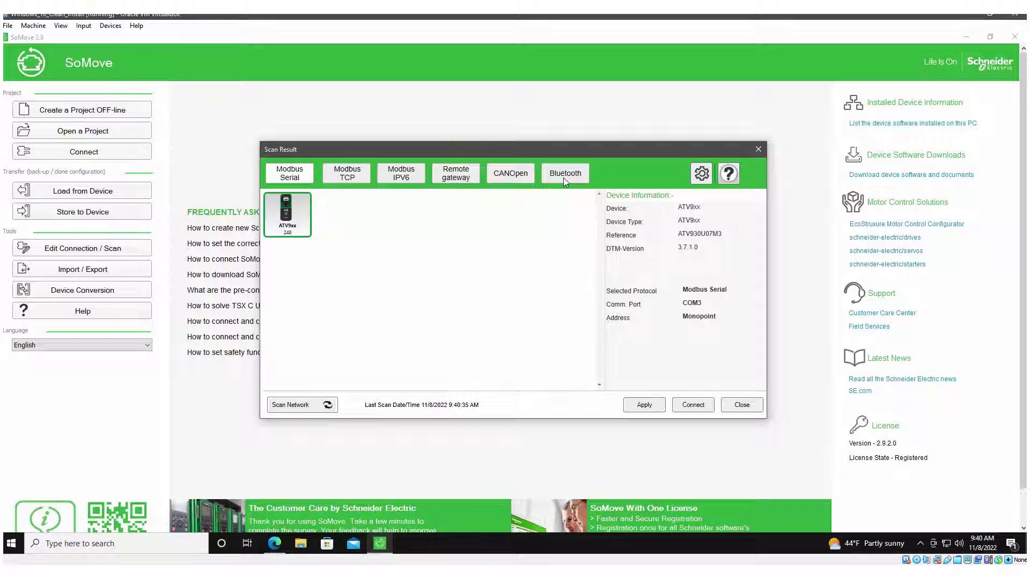
pyautogui.press('Return')
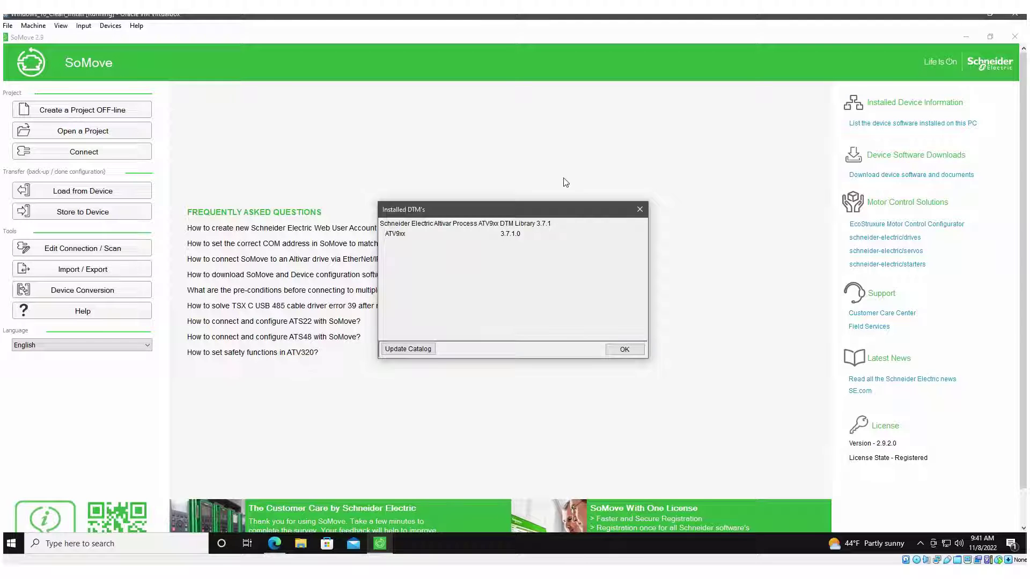
# Close the installed DTM list, rescan the COM3 serial network, and dismiss the empty results.
pyautogui.press('Return')
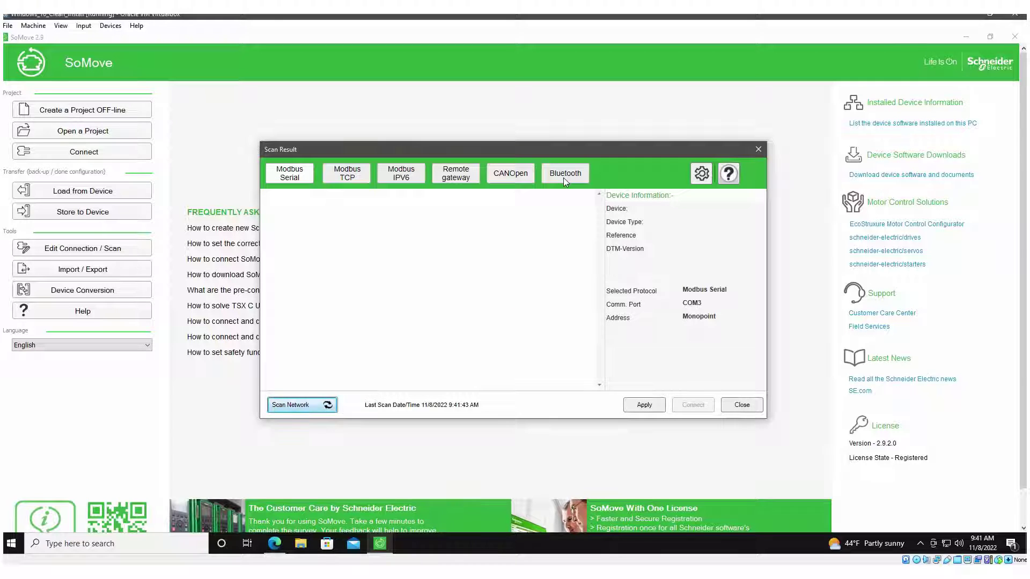
pyautogui.click(565, 181)
pyautogui.press('Escape')
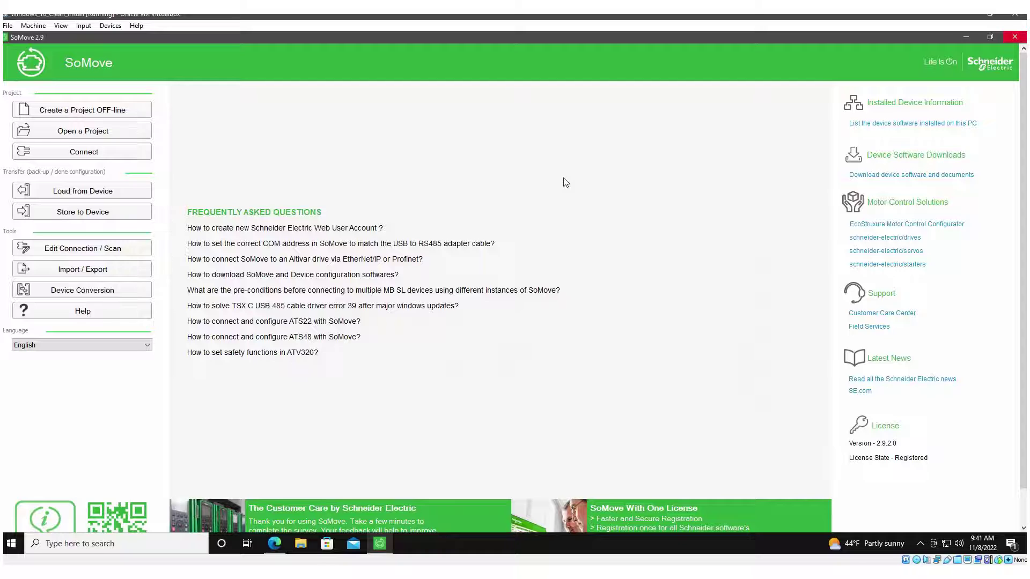
pyautogui.hotkey('alt', 'F4')
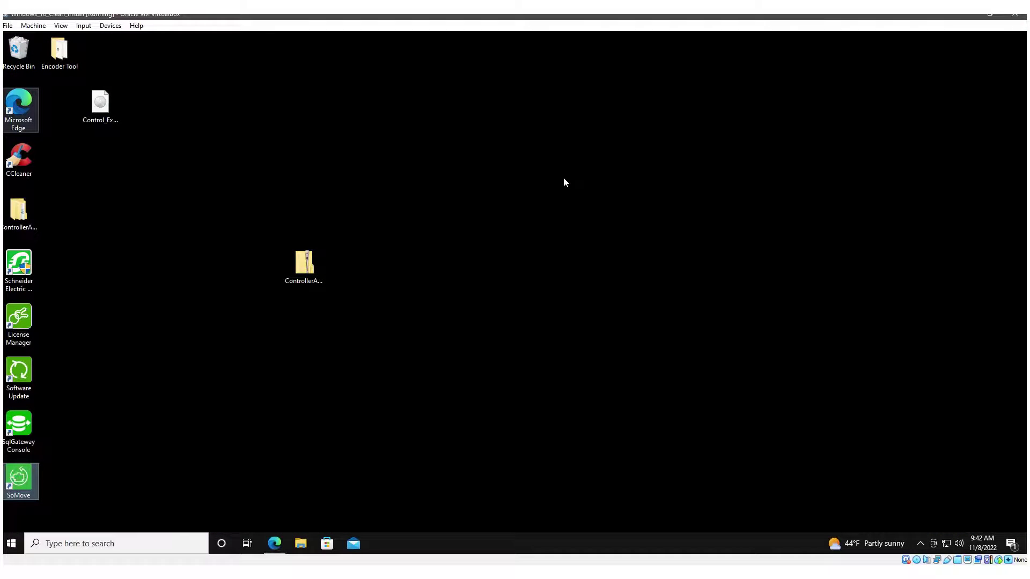
pyautogui.press('Return')
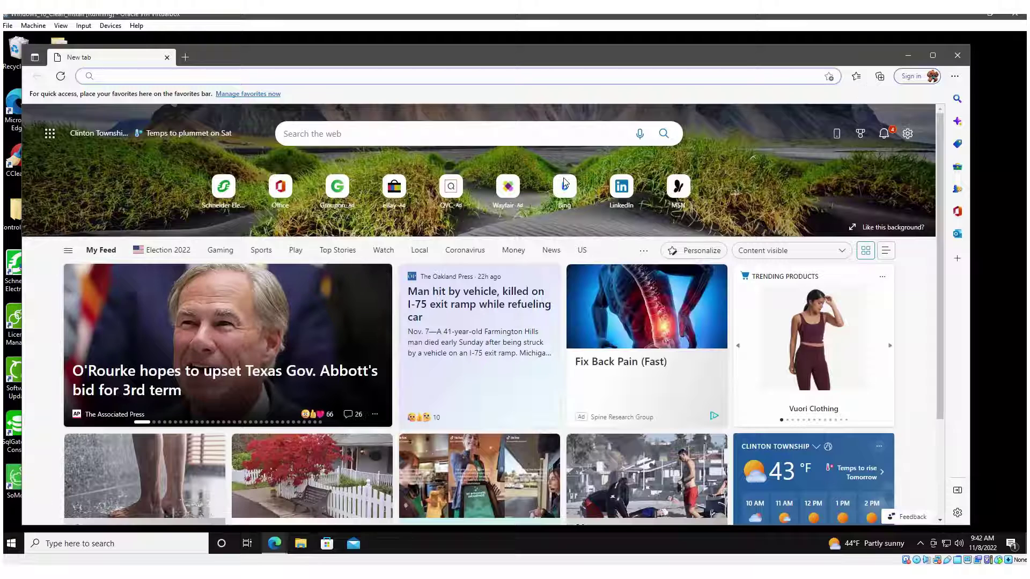
pyautogui.write('s')
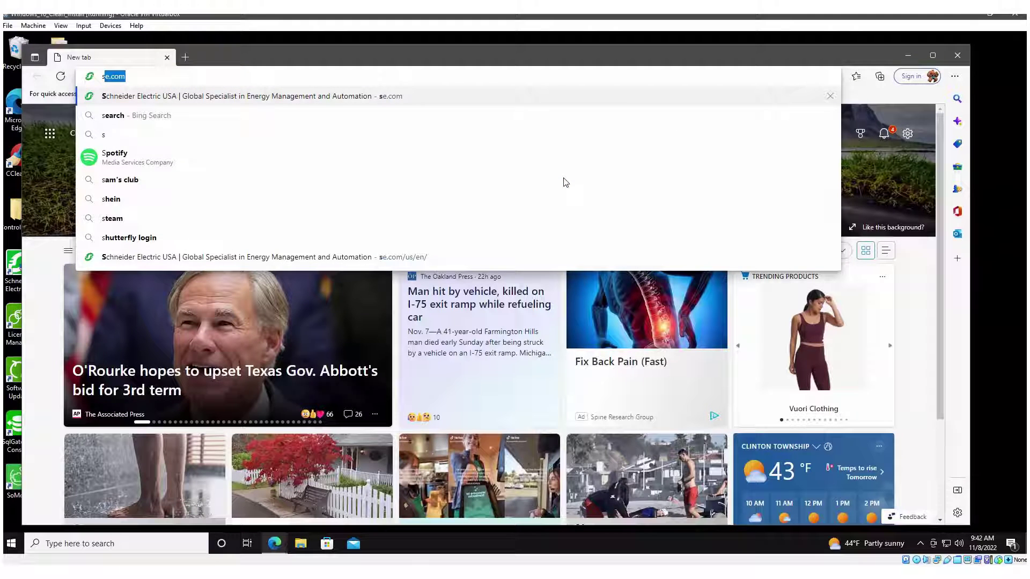
pyautogui.press('BackSpace')
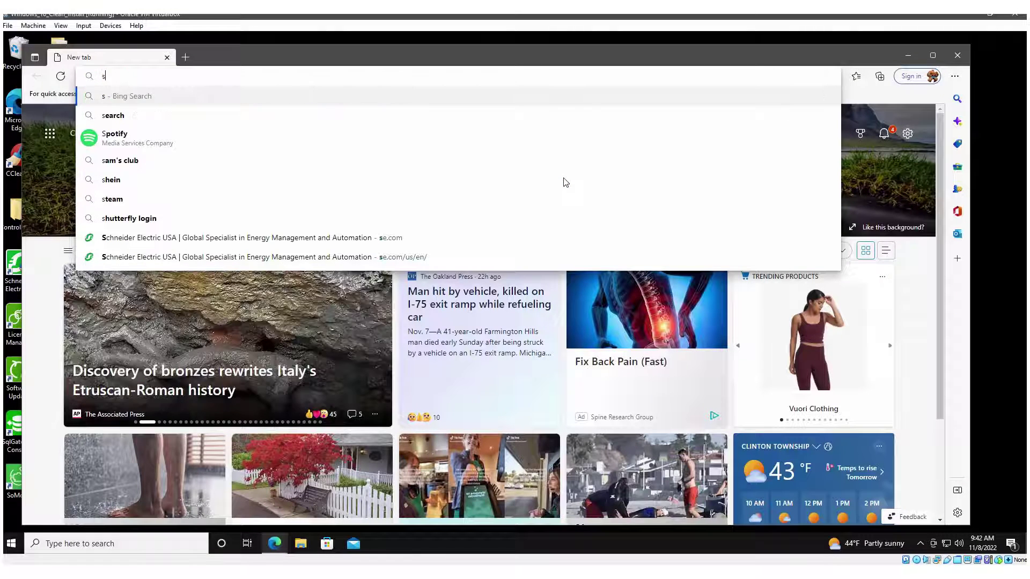
pyautogui.press('BackSpace')
pyautogui.write('www.')
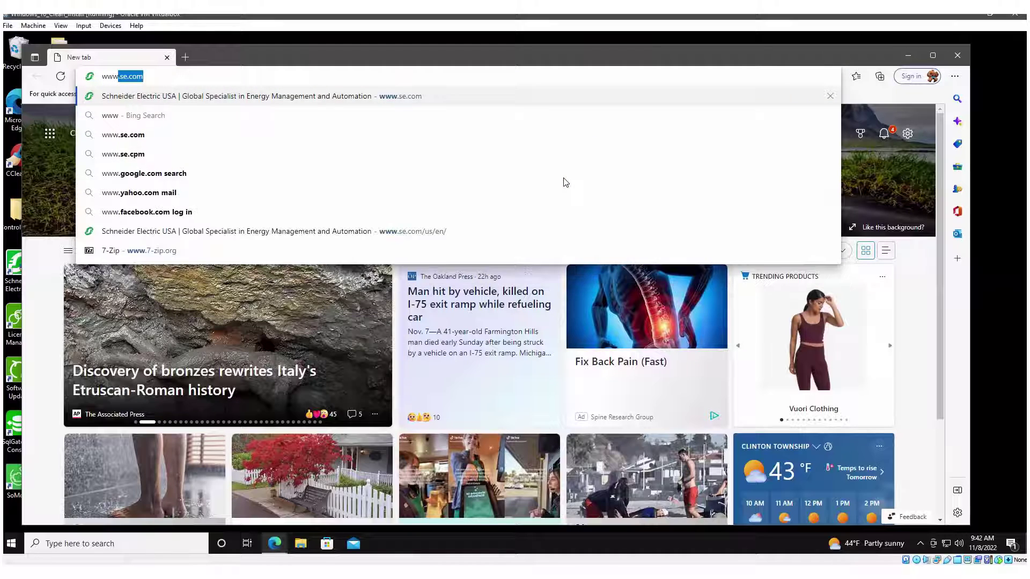
pyautogui.write('se.com')
pyautogui.press('Return')
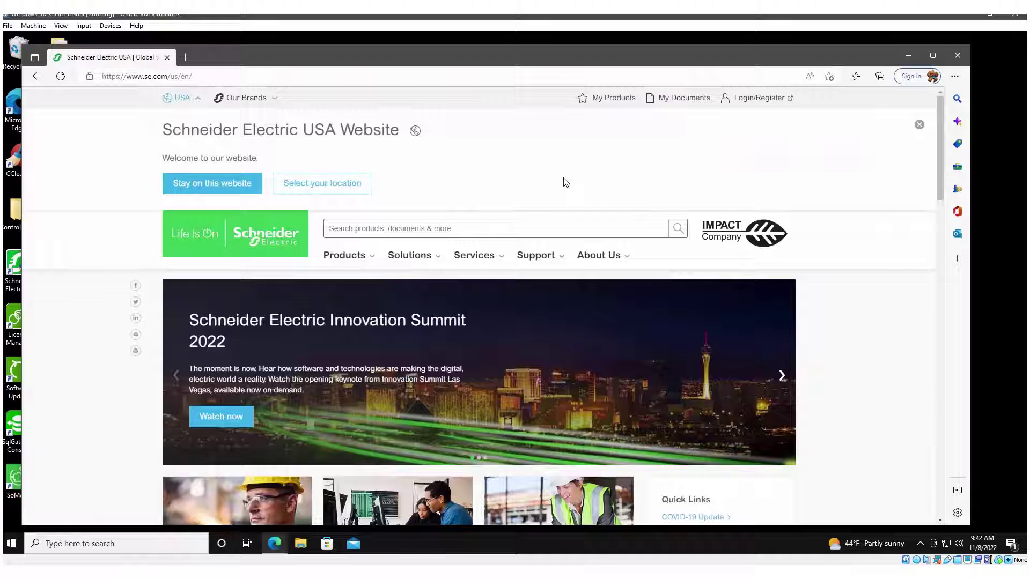
pyautogui.write('Le')
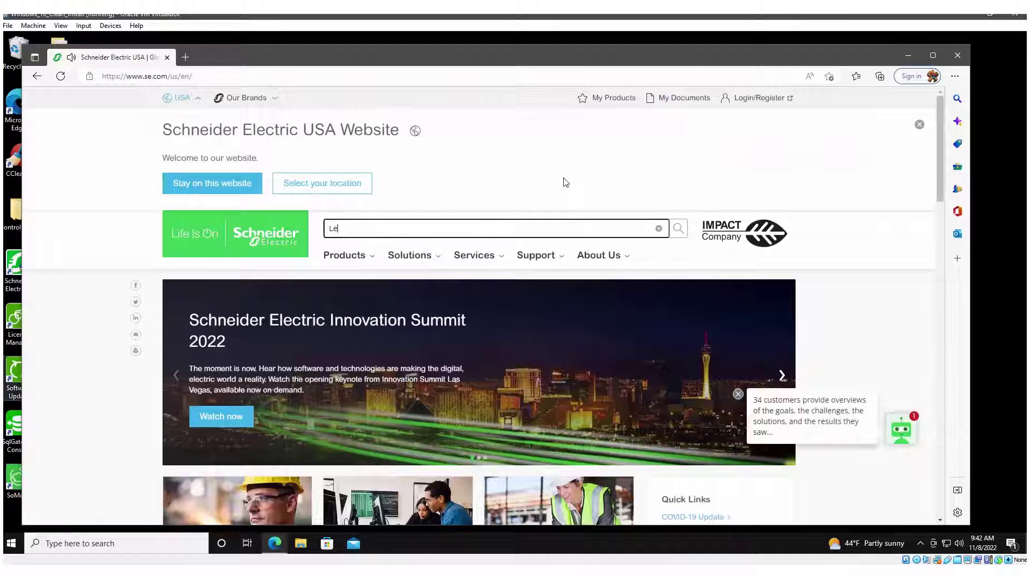
pyautogui.write('xium 32')
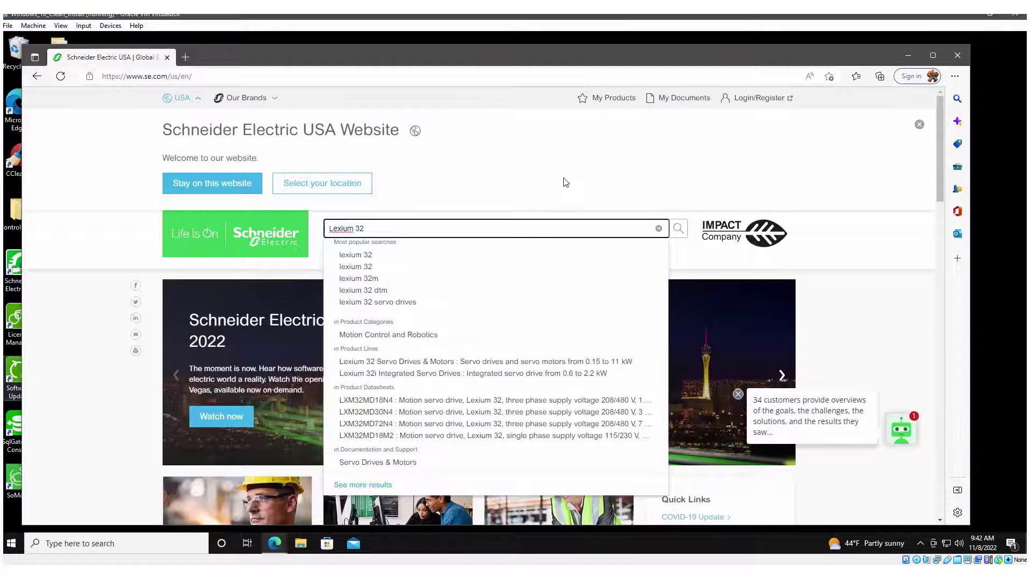
# Open the Lexium 32 software downloads filtered to DTM files only.
pyautogui.press('Return')
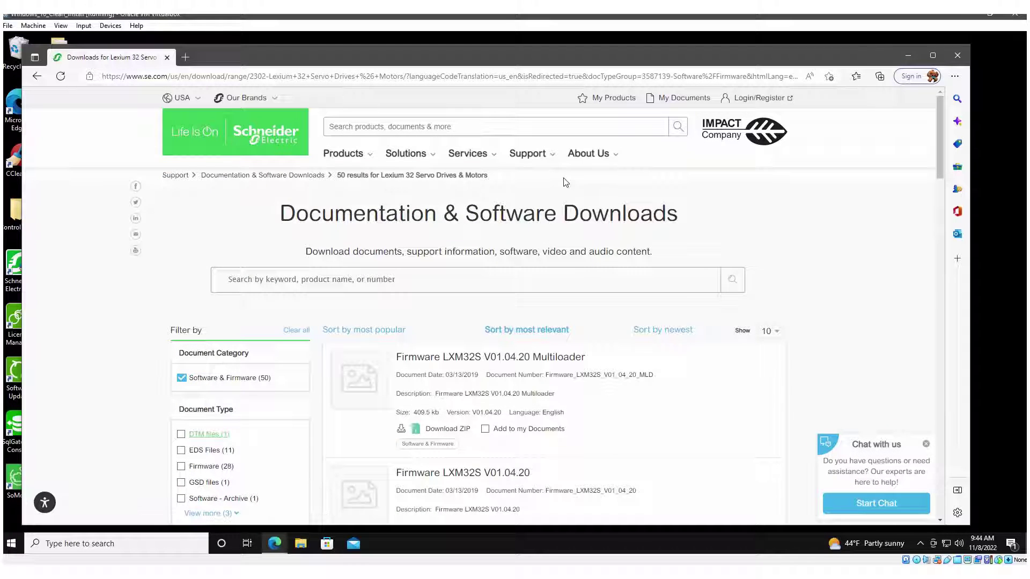
pyautogui.scroll(-1, 564, 182)
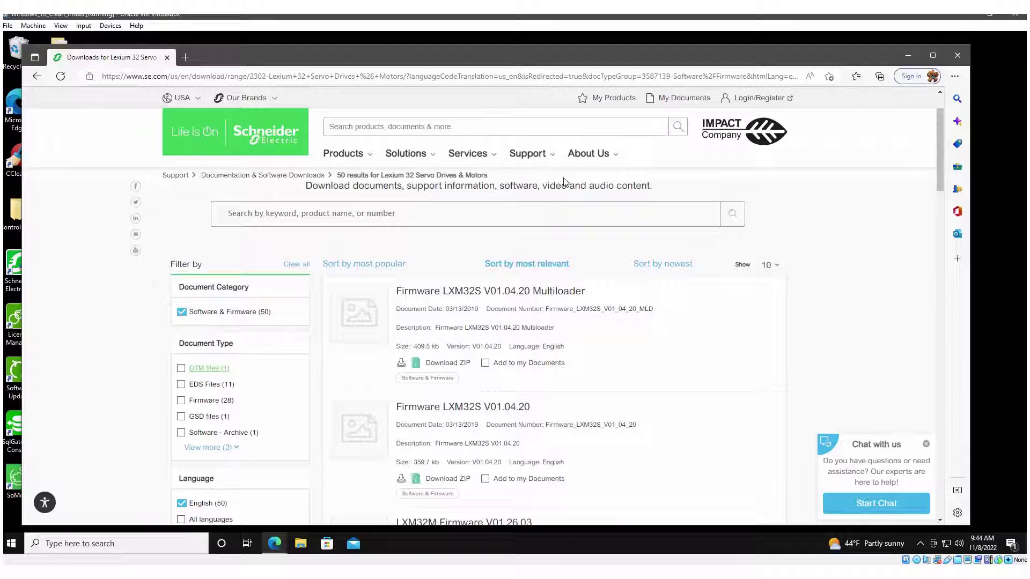
pyautogui.press('space')
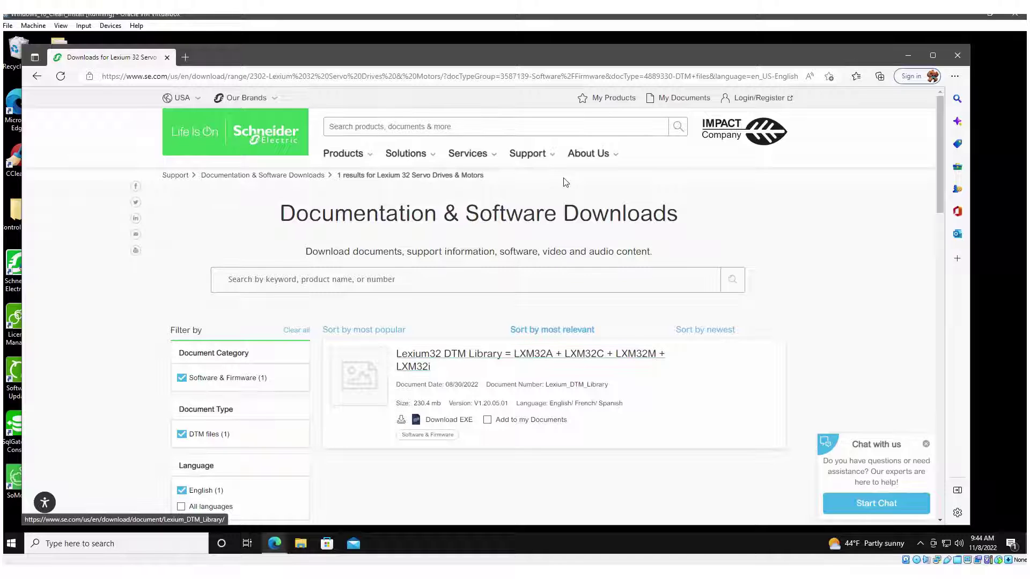
pyautogui.press('Tab')
# Download the Lexium32 DTM Library and run Lexium32DTMLibrary_V1.20.05.01.exe from Downloads.
pyautogui.press('Return')
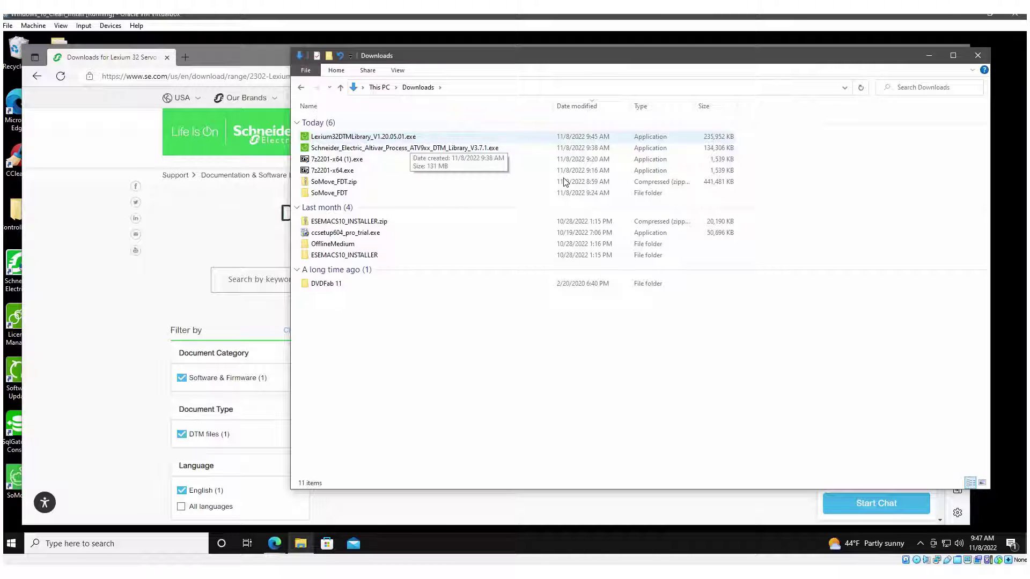
pyautogui.click(348, 138)
pyautogui.rightClick(348, 138)
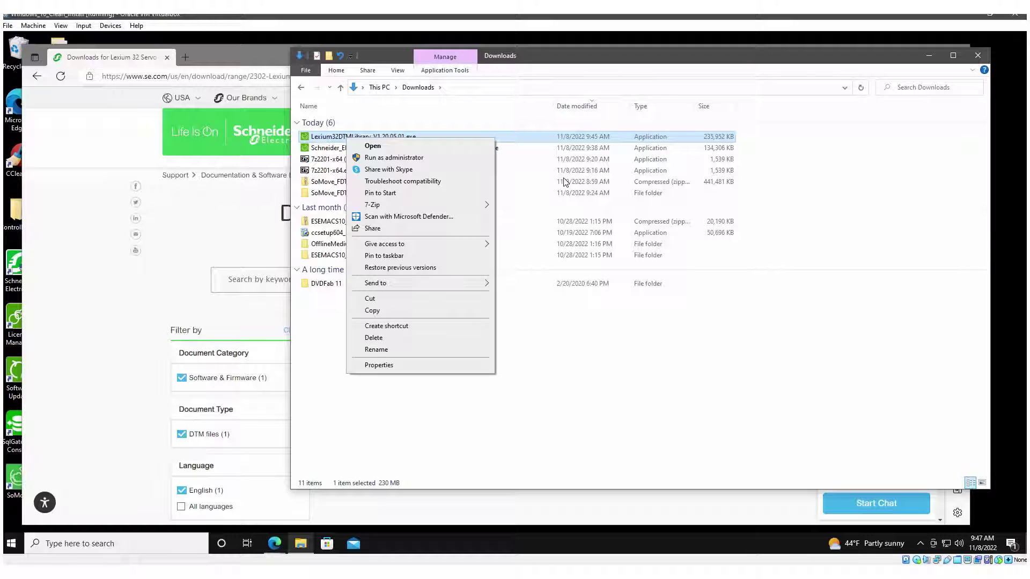
pyautogui.press('Return')
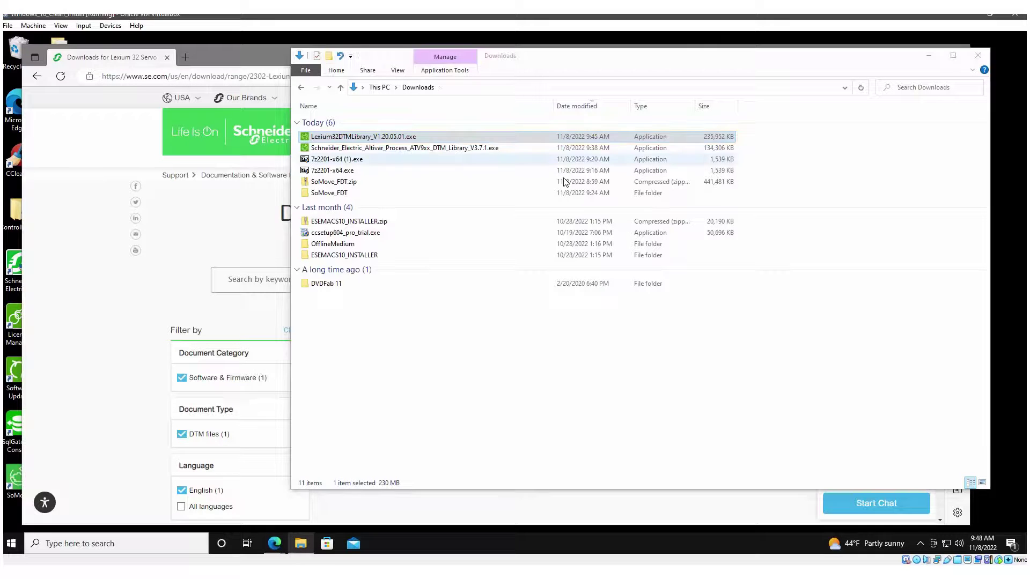
# Approve the UAC prompt, confirm the language, and accept the InstallShield license agreement.
pyautogui.hotkey('alt', 'y')
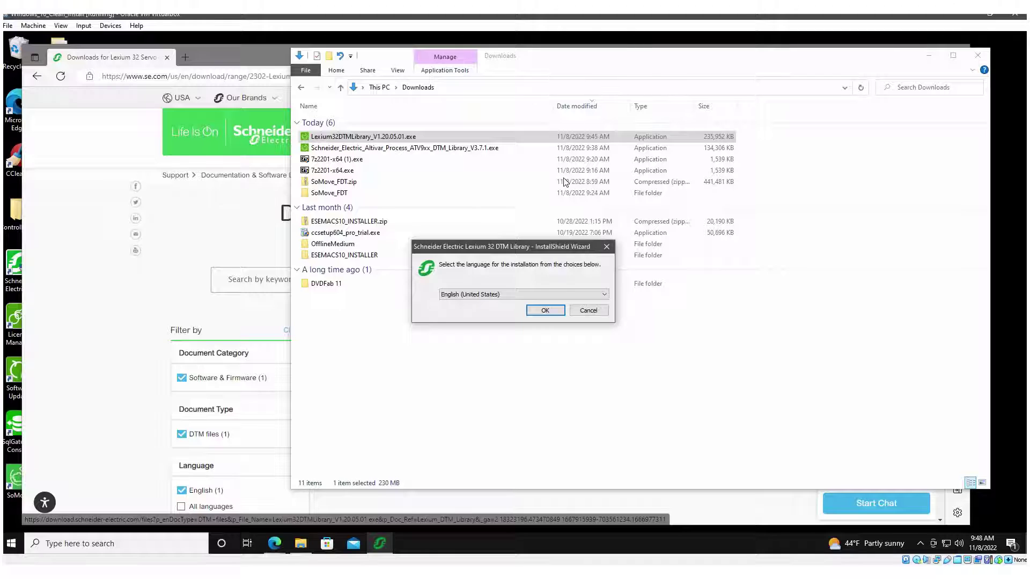
pyautogui.press('Return')
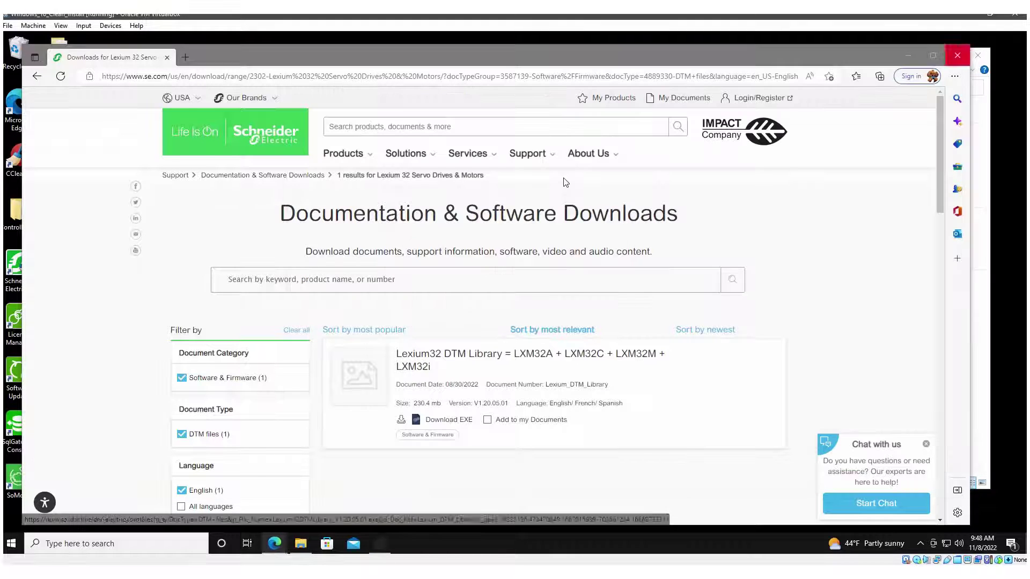
pyautogui.press('Return')
pyautogui.hotkey('alt', 'a')
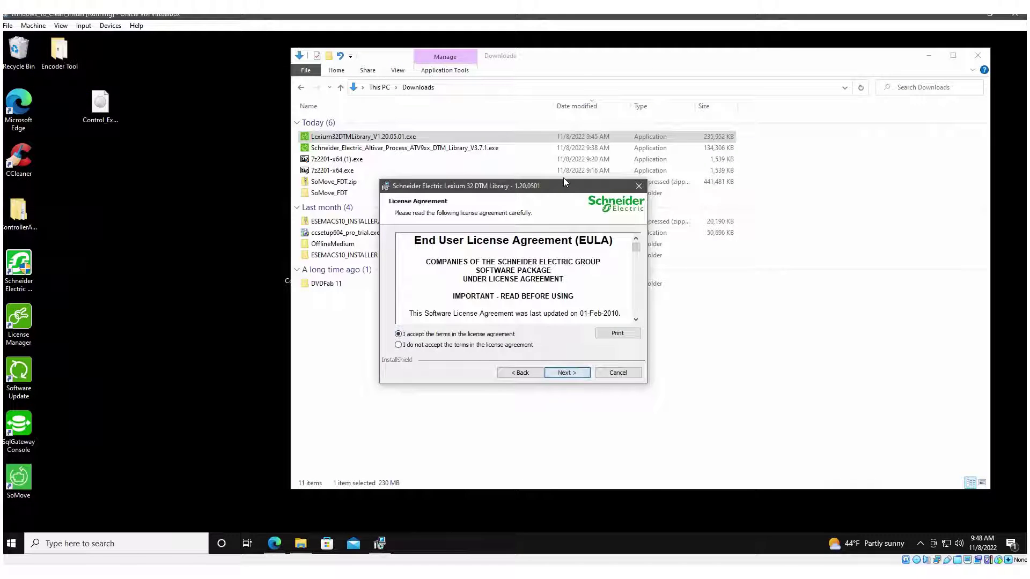
pyautogui.press('Return')
pyautogui.press('Return')
pyautogui.press('Return')
pyautogui.press('Return')
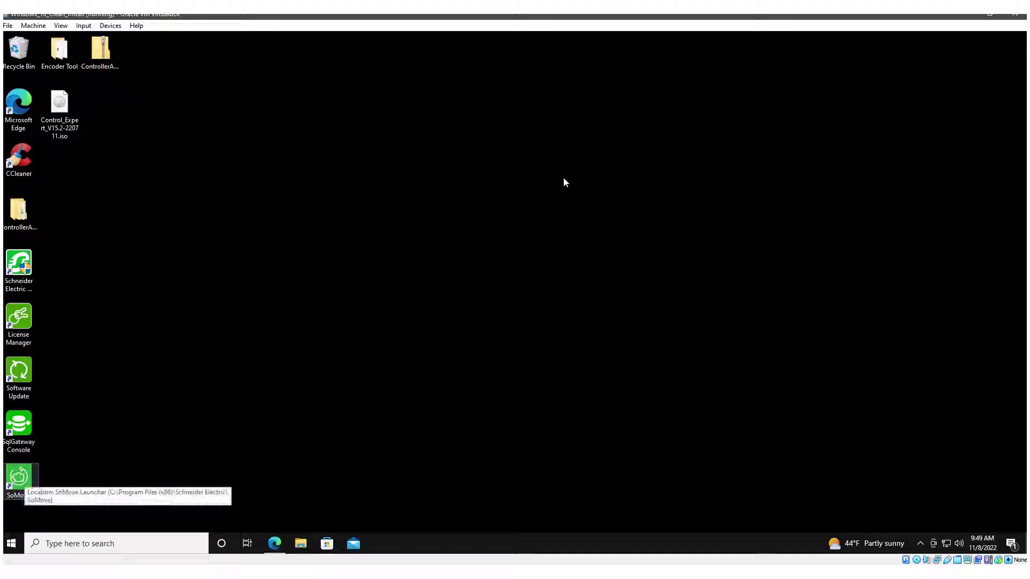
# Launch SoMove and accept the catalog update that adds the Lexium 32 DTM library.
pyautogui.press('Return')
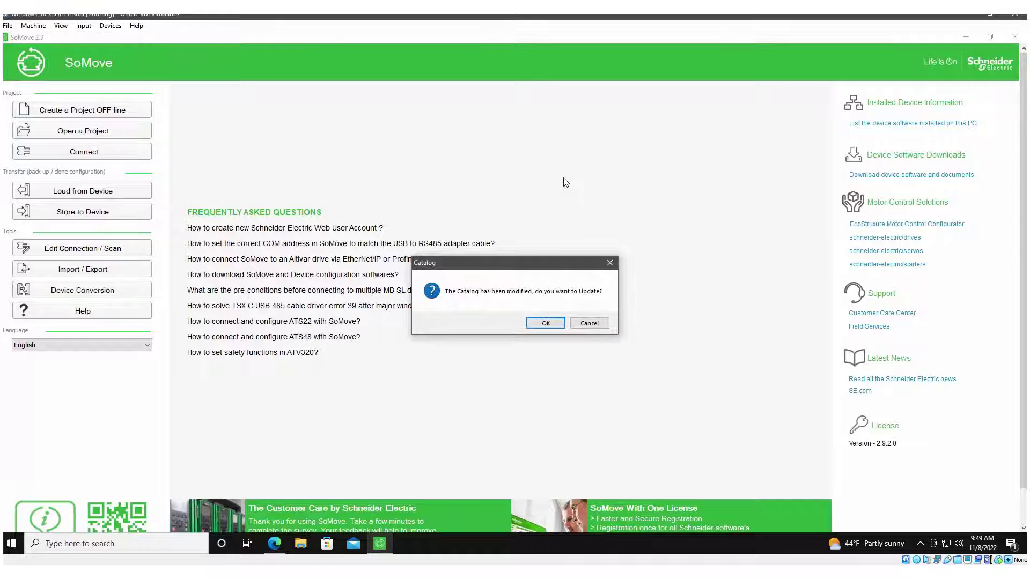
pyautogui.press('Return')
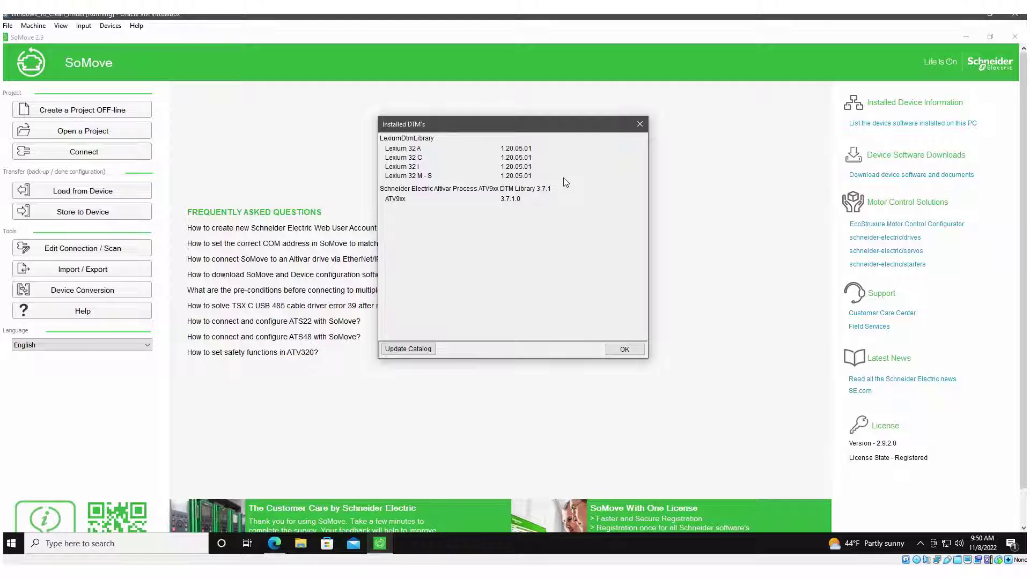
# Close the Installed DTM's list and connect to the Lexium 32 M - S drive found on COM3.
pyautogui.press('Return')
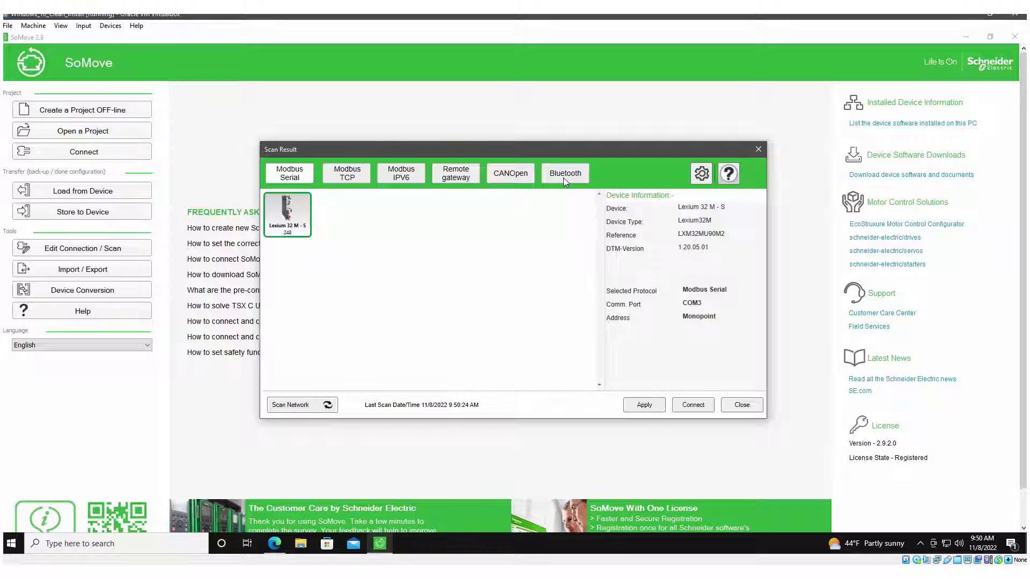
pyautogui.click(693, 405)
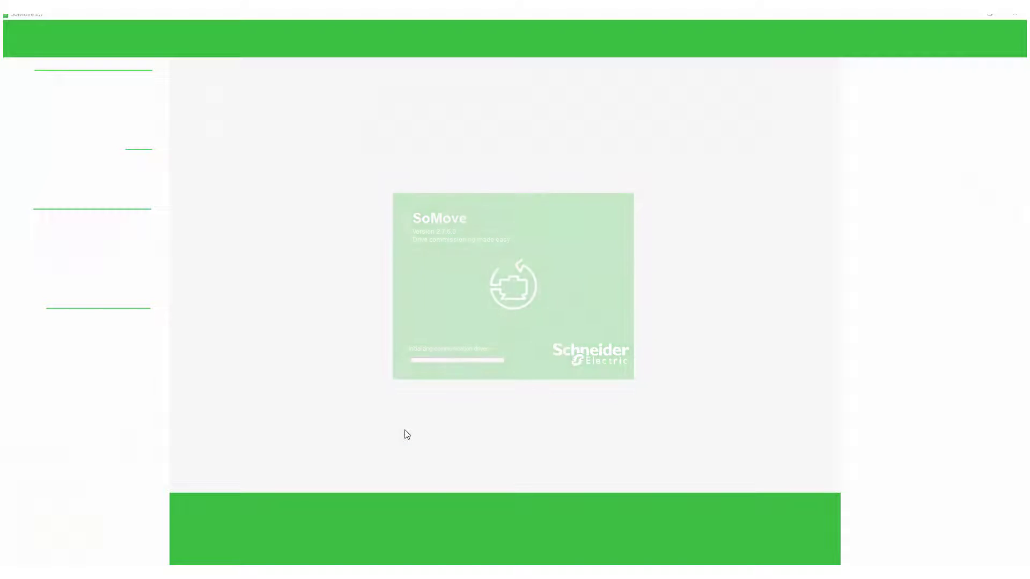
# Confirm the TSX C USB 485 on COM3 in Device Manager, then open SoMove's Edit Connection / Scan.
pyautogui.rightClick(8, 573)
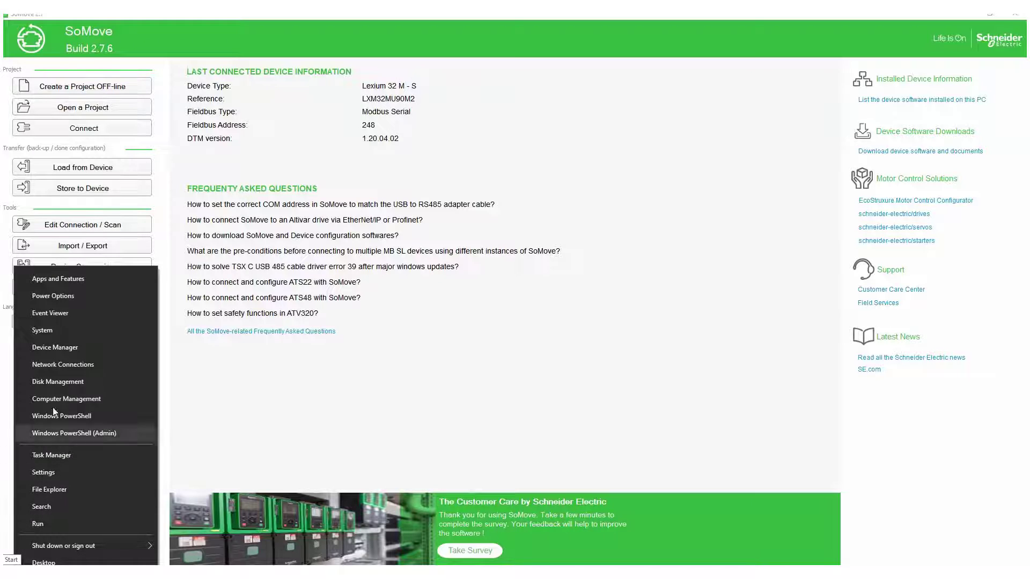
pyautogui.click(54, 348)
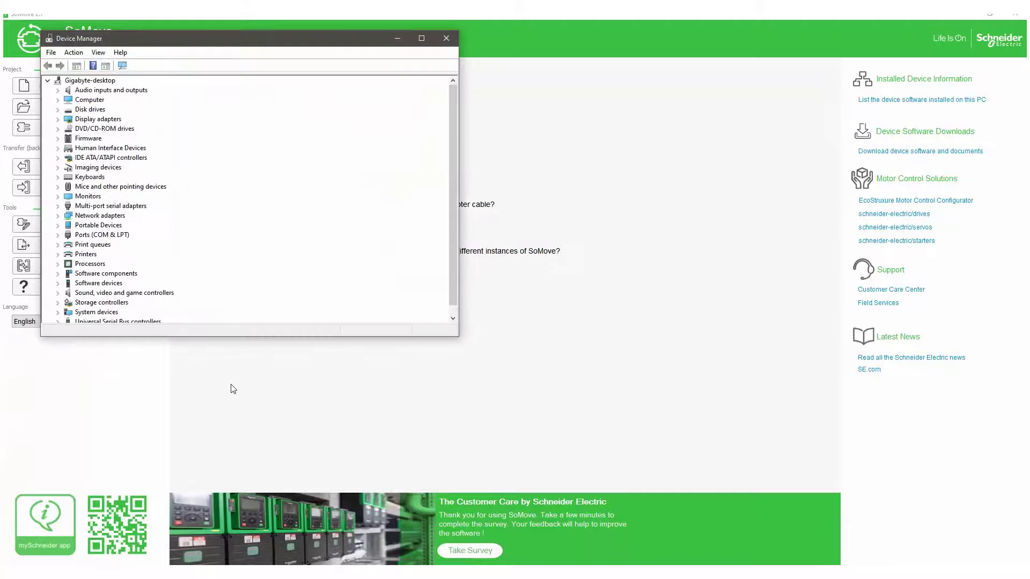
pyautogui.click(57, 235)
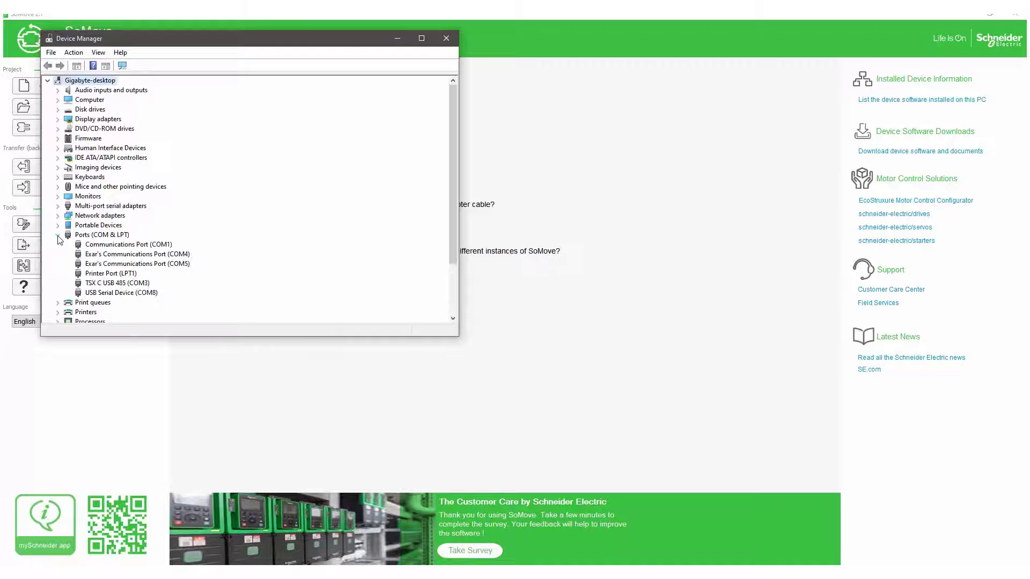
pyautogui.click(35, 232)
pyautogui.click(85, 228)
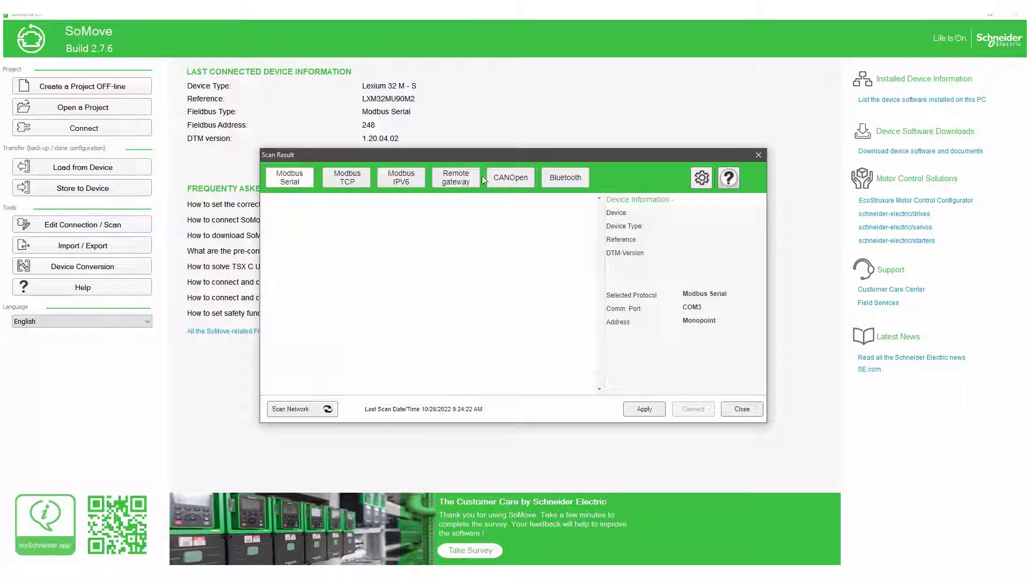
# Select COM3 as the COM port in the Scan Result advanced settings.
pyautogui.click(705, 178)
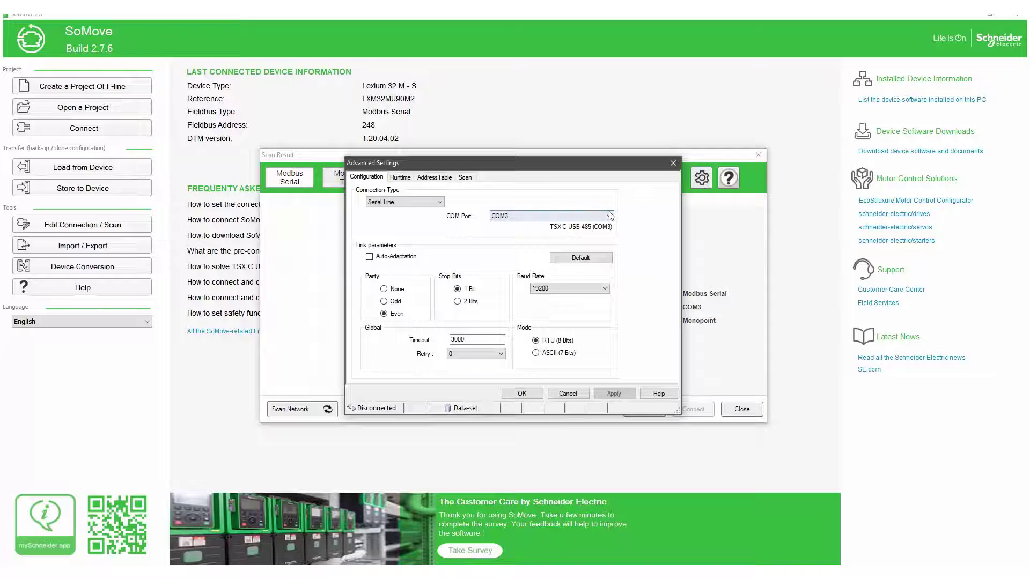
pyautogui.click(519, 215)
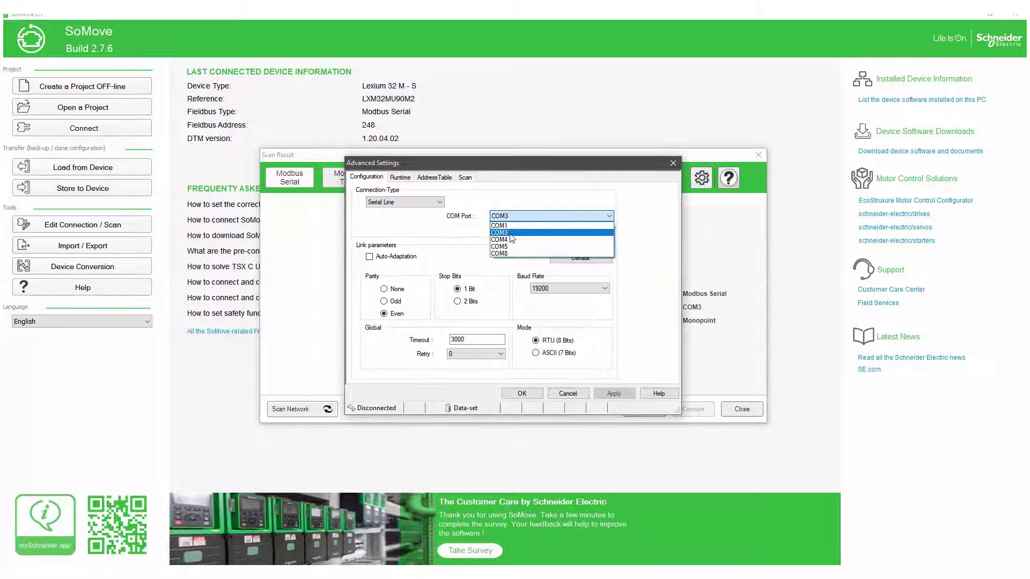
pyautogui.click(513, 234)
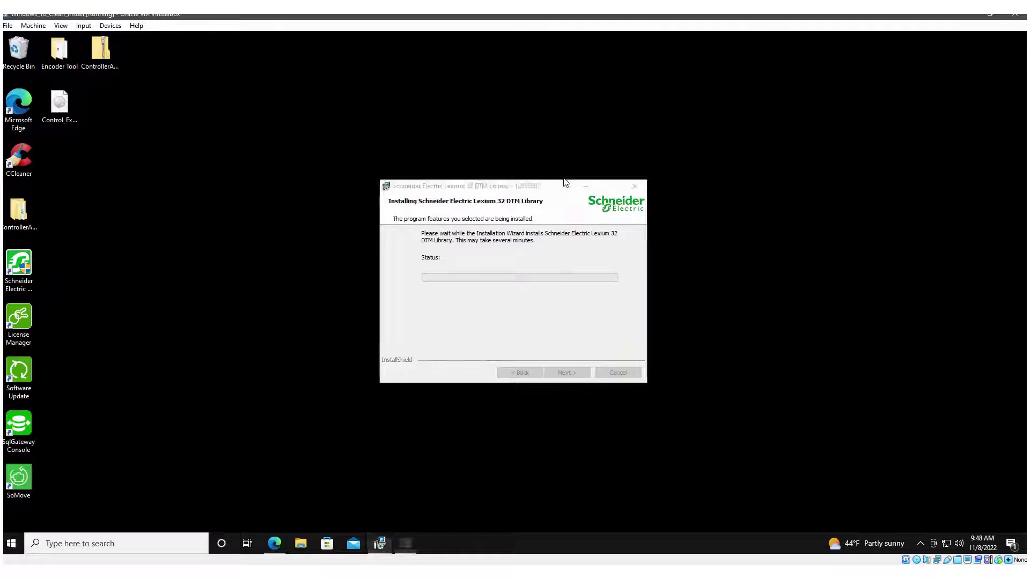
# Finish the Lexium 32 DTM Library 1.20.0501 installation wizard.
pyautogui.press('Return')
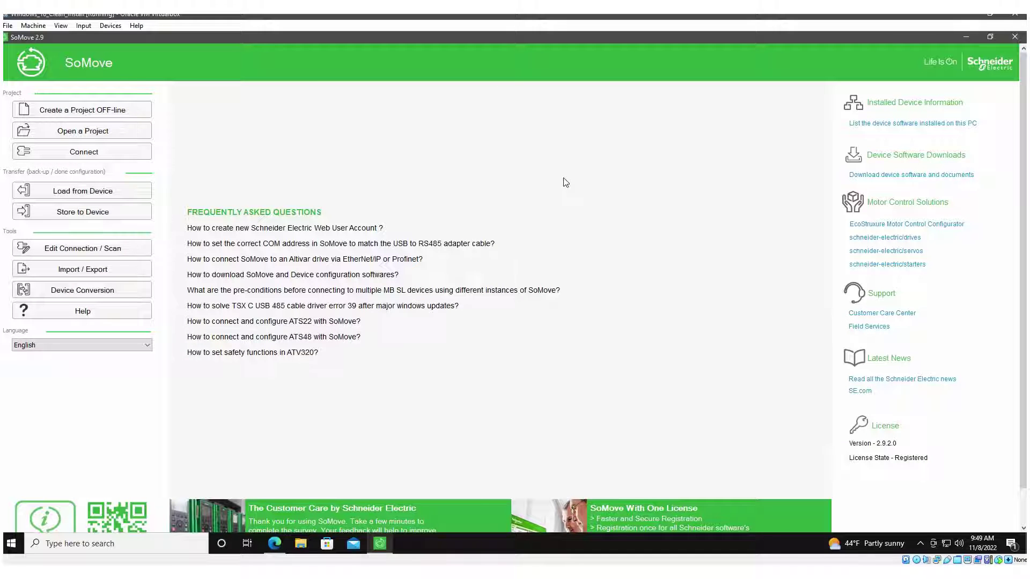